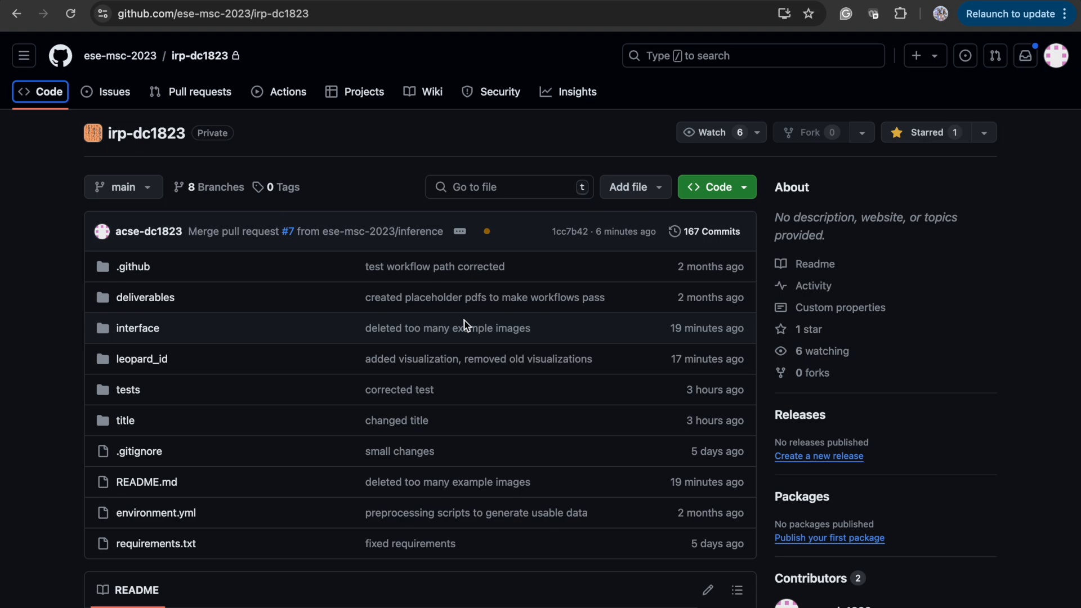
# Skim the README and copy the HTTPS clone URL of the irp-dc1823 repository.
pyautogui.scroll(-15, 430, 423)
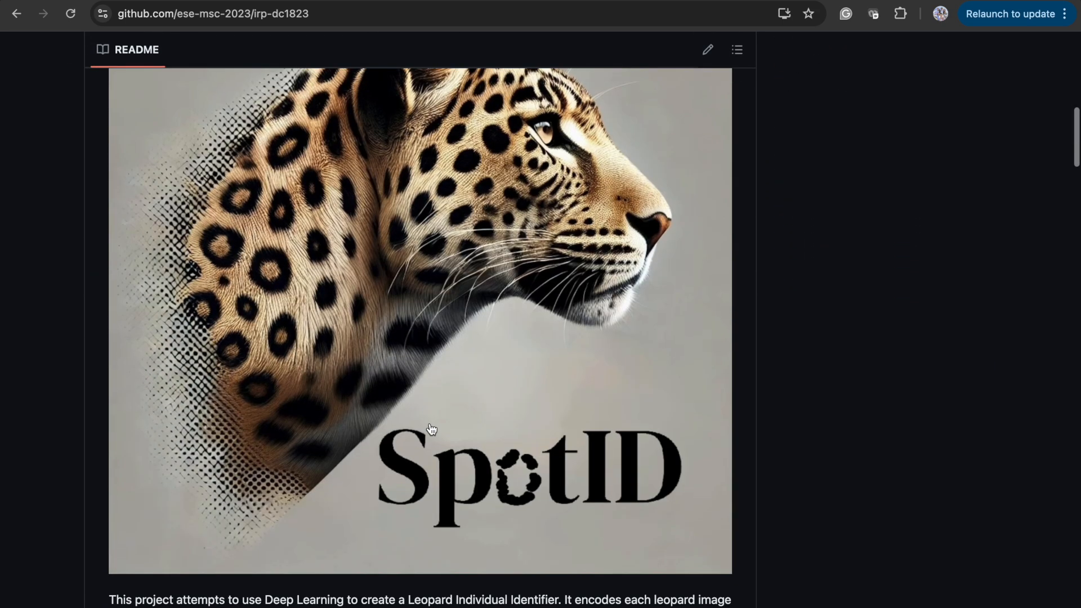
pyautogui.scroll(-10, 430, 423)
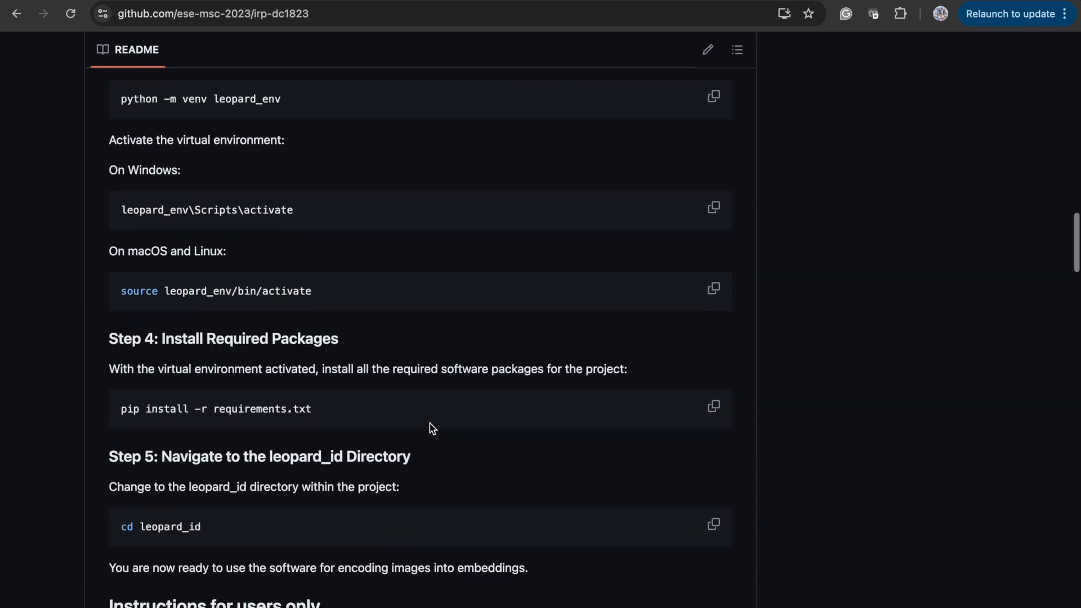
pyautogui.scroll(15, 430, 423)
pyautogui.scroll(10, 430, 423)
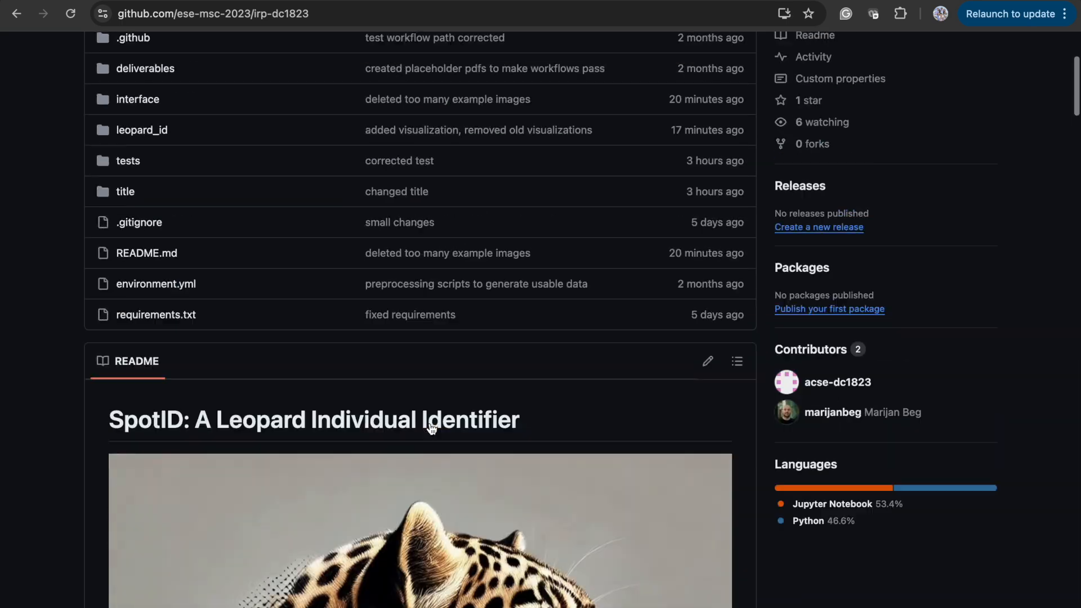
pyautogui.click(737, 198)
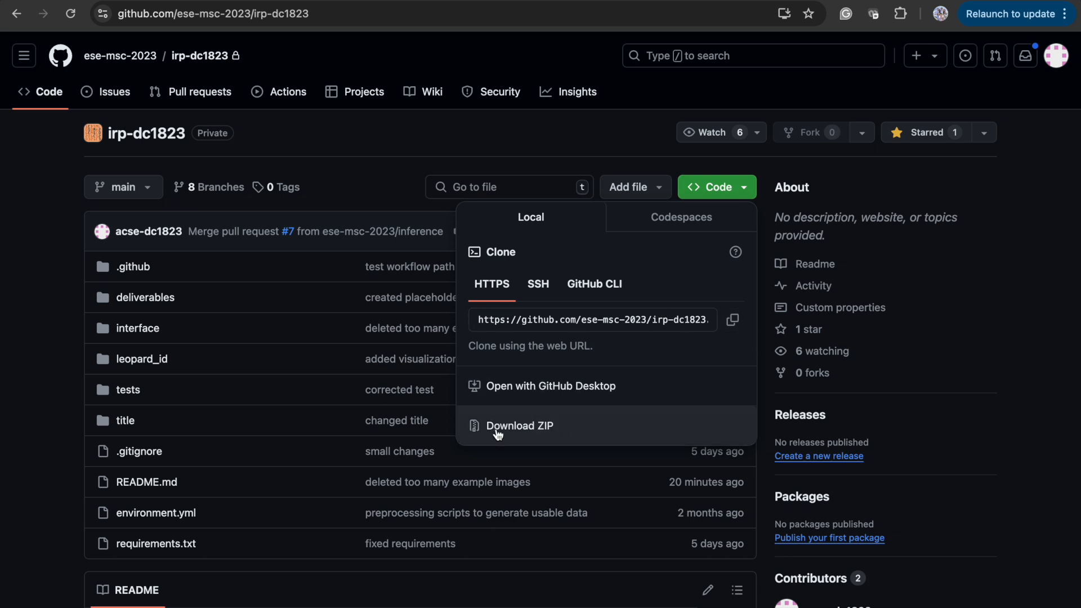
pyautogui.click(739, 327)
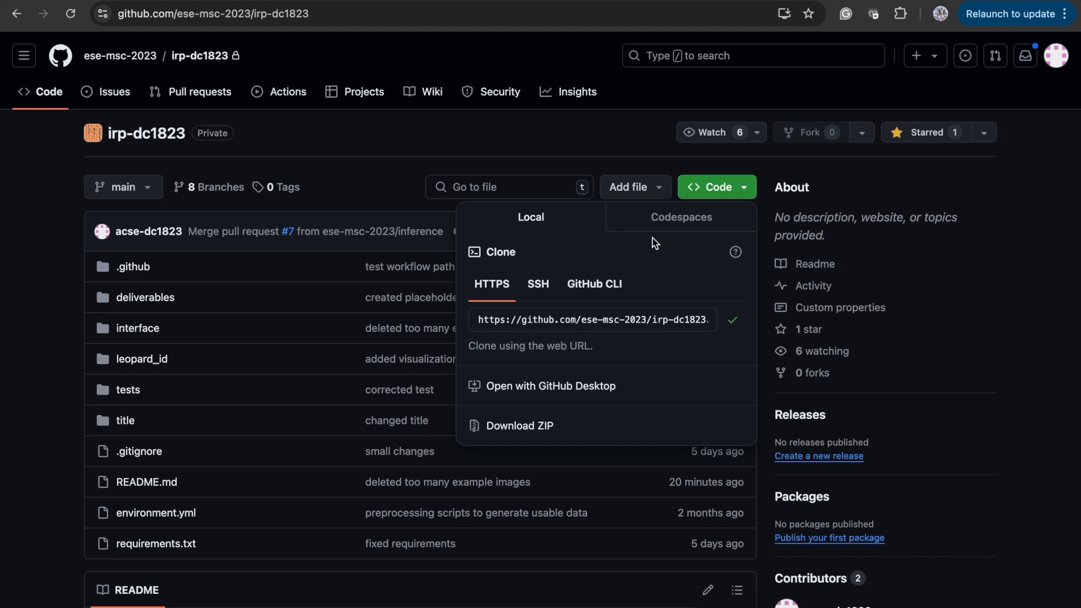
# Switch to Terminal and clone the copied repository into the downloads folder with git clone.
pyautogui.hotkey('ctrl', 'Left')
pyautogui.write('cd downloads')
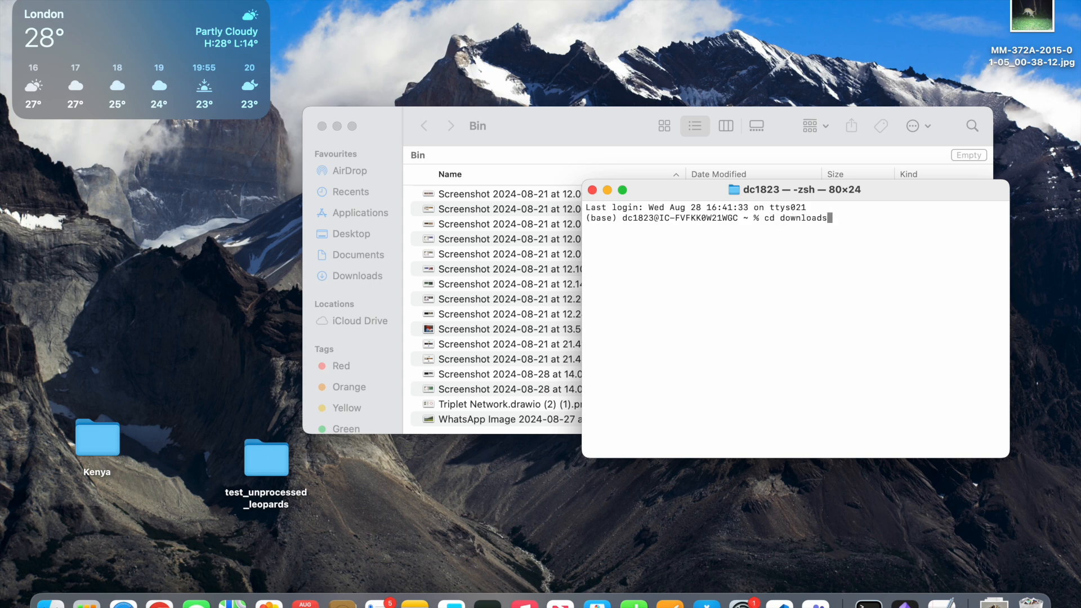
pyautogui.press('Return')
pyautogui.write('git clone')
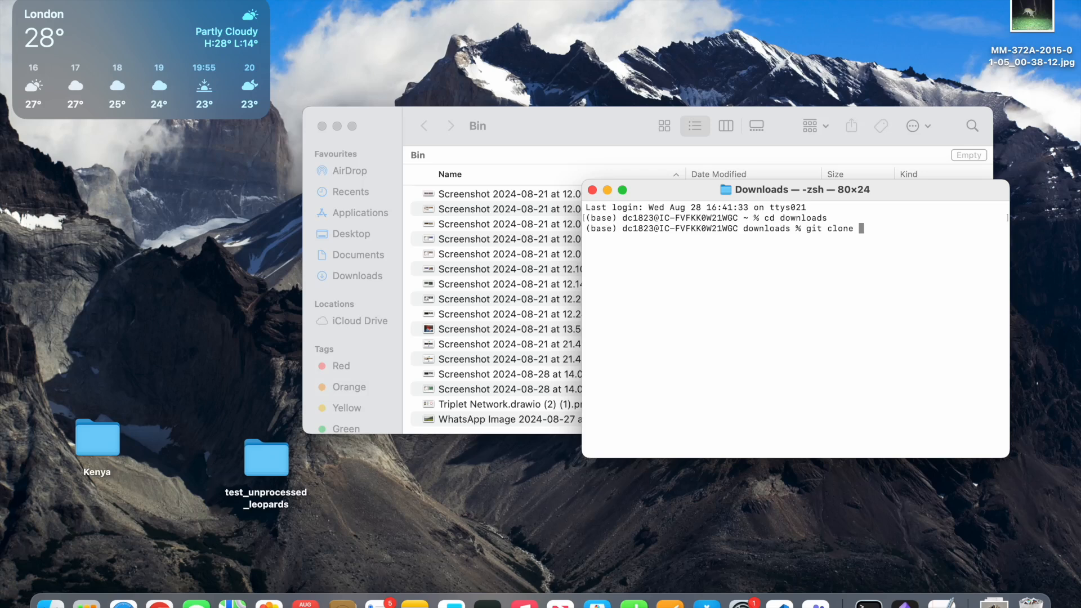
pyautogui.press('super+v')
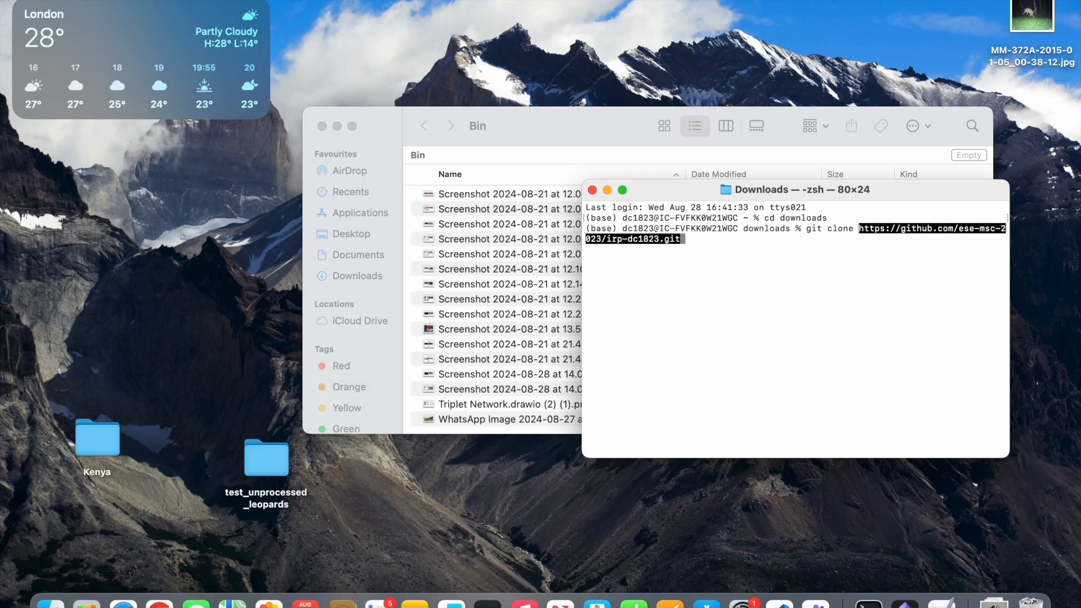
pyautogui.press('Return')
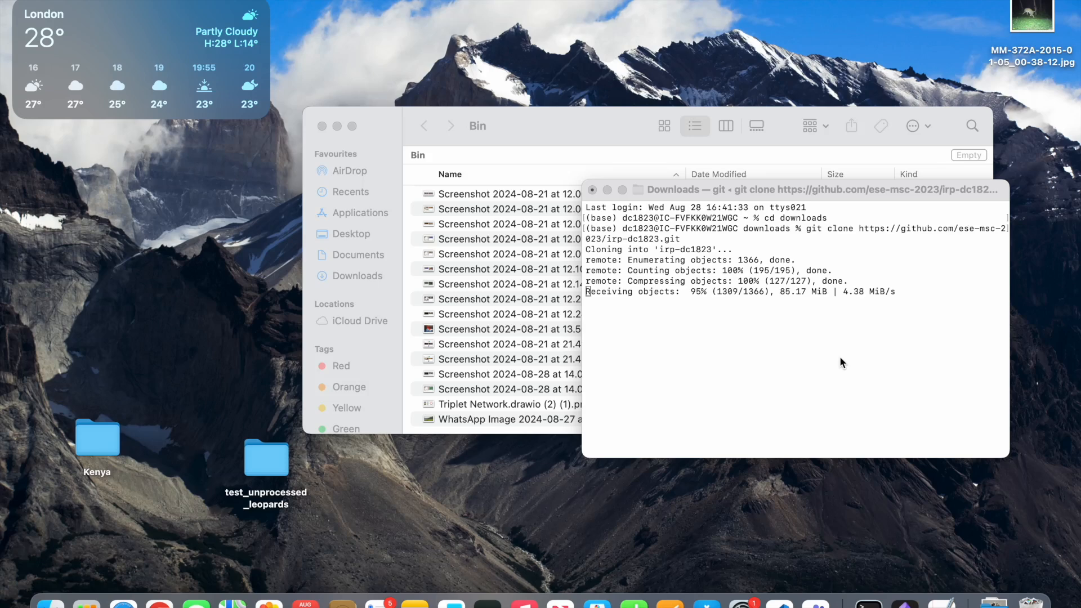
pyautogui.press('super+v')
pyautogui.press('BackSpace')
pyautogui.press('BackSpace')
pyautogui.press('BackSpace')
pyautogui.press('BackSpace')
pyautogui.press('BackSpace')
pyautogui.press('BackSpace')
pyautogui.press('BackSpace')
pyautogui.press('BackSpace')
pyautogui.press('BackSpace')
pyautogui.press('BackSpace')
pyautogui.press('BackSpace')
pyautogui.press('BackSpace')
pyautogui.press('BackSpace')
pyautogui.press('BackSpace')
pyautogui.press('BackSpace')
pyautogui.press('BackSpace')
pyautogui.press('BackSpace')
pyautogui.press('BackSpace')
pyautogui.press('BackSpace')
pyautogui.press('BackSpace')
pyautogui.press('BackSpace')
pyautogui.press('BackSpace')
pyautogui.press('BackSpace')
pyautogui.press('BackSpace')
# Change the working directory to the cloned irp-dc1823 folder.
pyautogui.write('cd ir')
pyautogui.press('Tab')
pyautogui.press('Return')
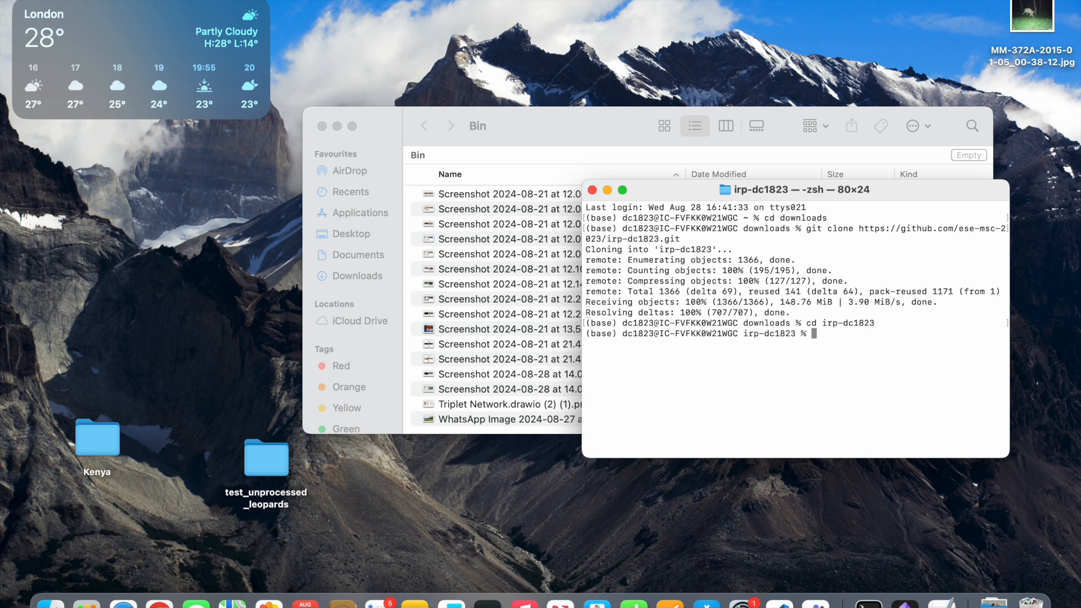
# Create a Python virtual environment named leopard_env and activate it with source leopard_env/bin/activate.
pyautogui.press('super+v')
pyautogui.press('Return')
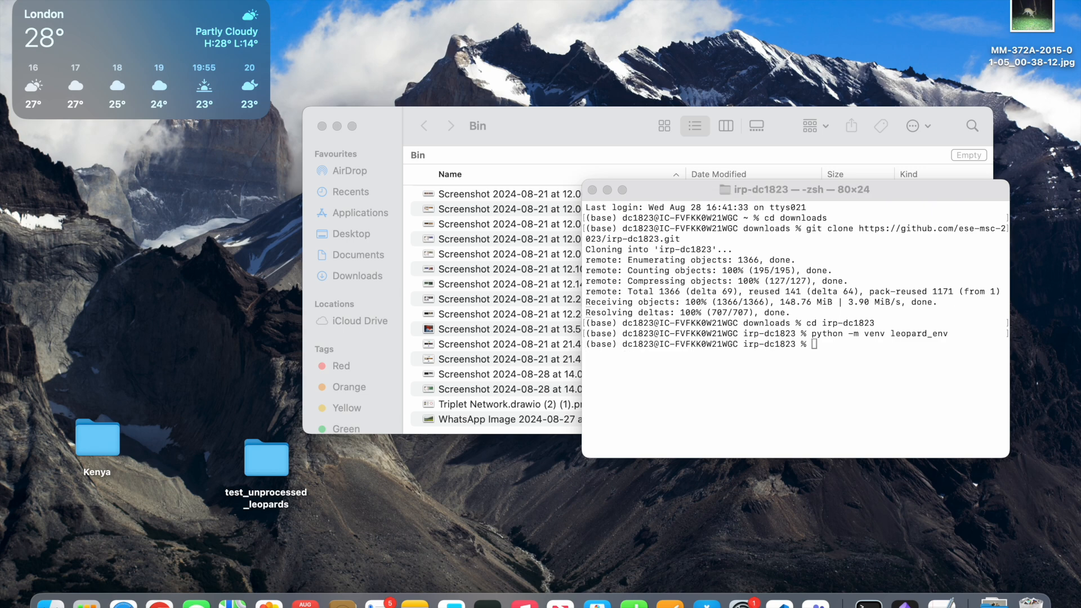
pyautogui.click(855, 364)
pyautogui.press('super+v')
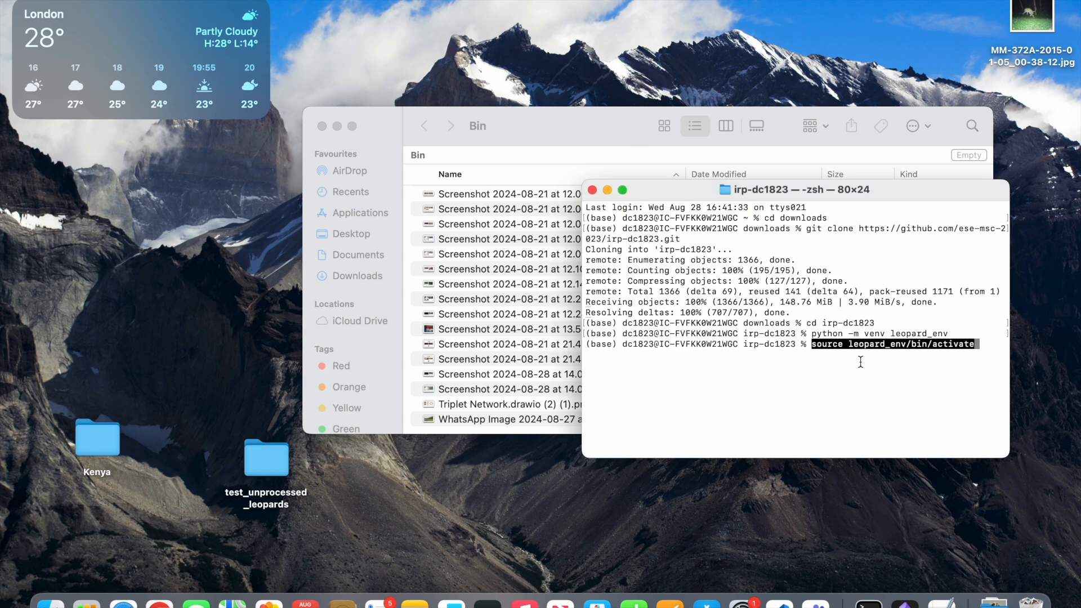
pyautogui.press('Return')
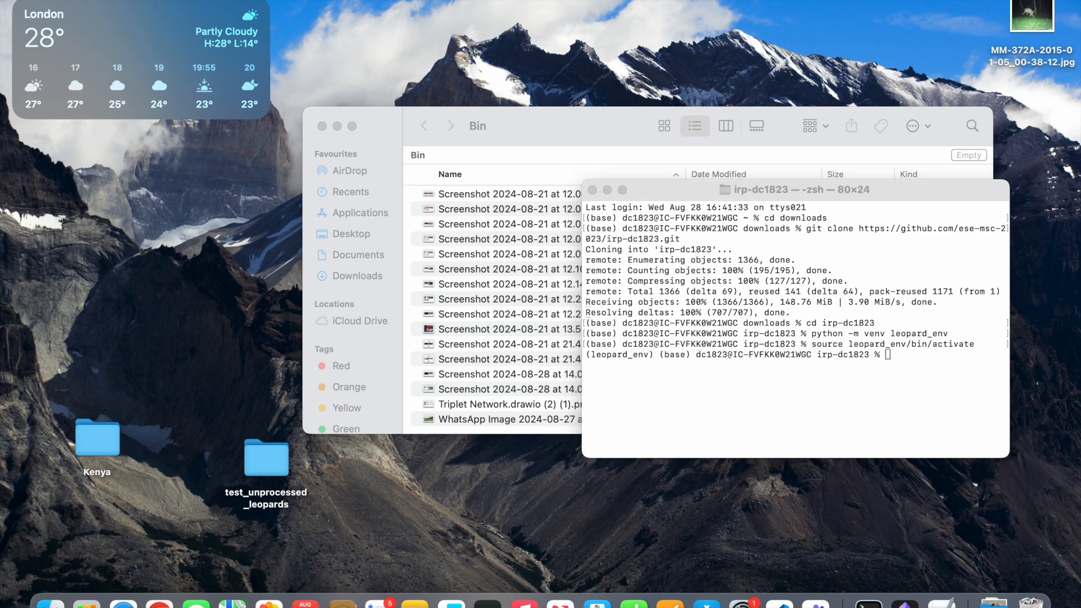
# Install the project's required packages from requirements.txt with pip.
pyautogui.click(861, 365)
pyautogui.press('super+v')
pyautogui.press('Return')
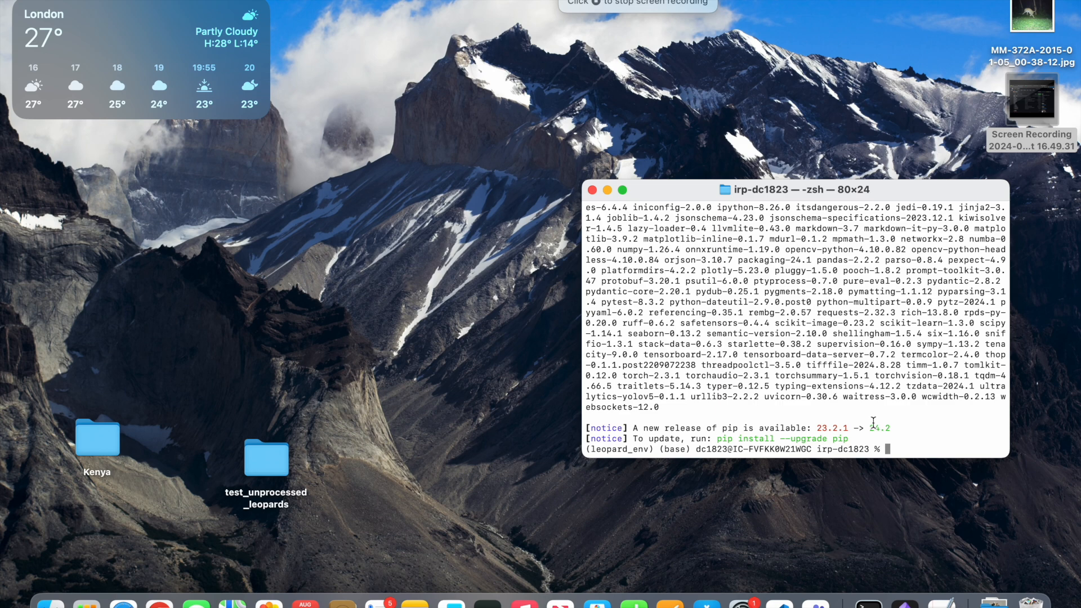
# Change to the interface directory and start the application with python3 app.py.
pyautogui.write('cd ')
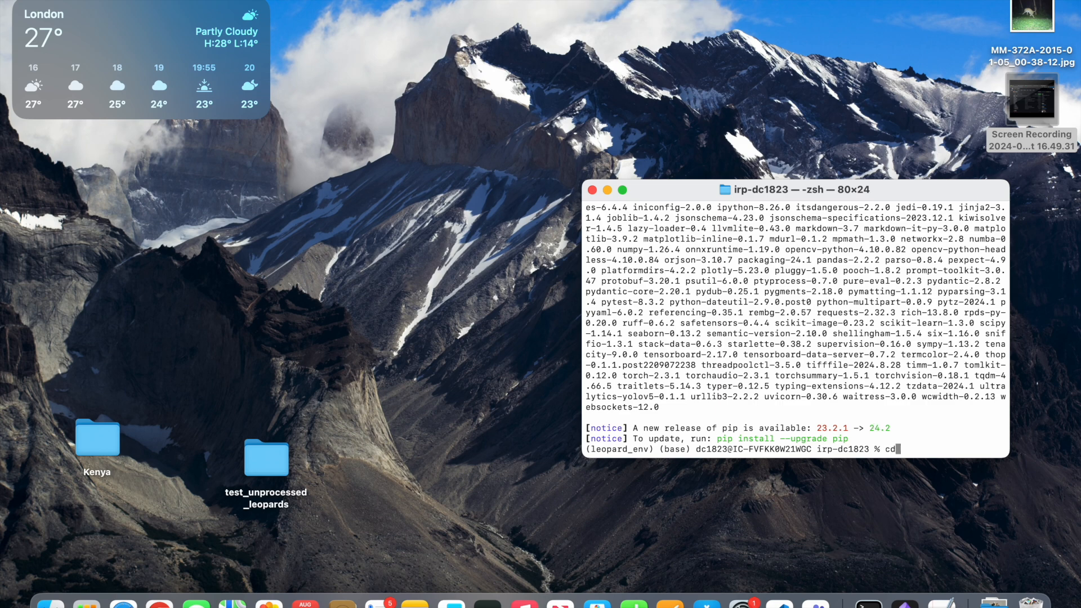
pyautogui.write('interface')
pyautogui.press('Return')
pyautogui.write('py')
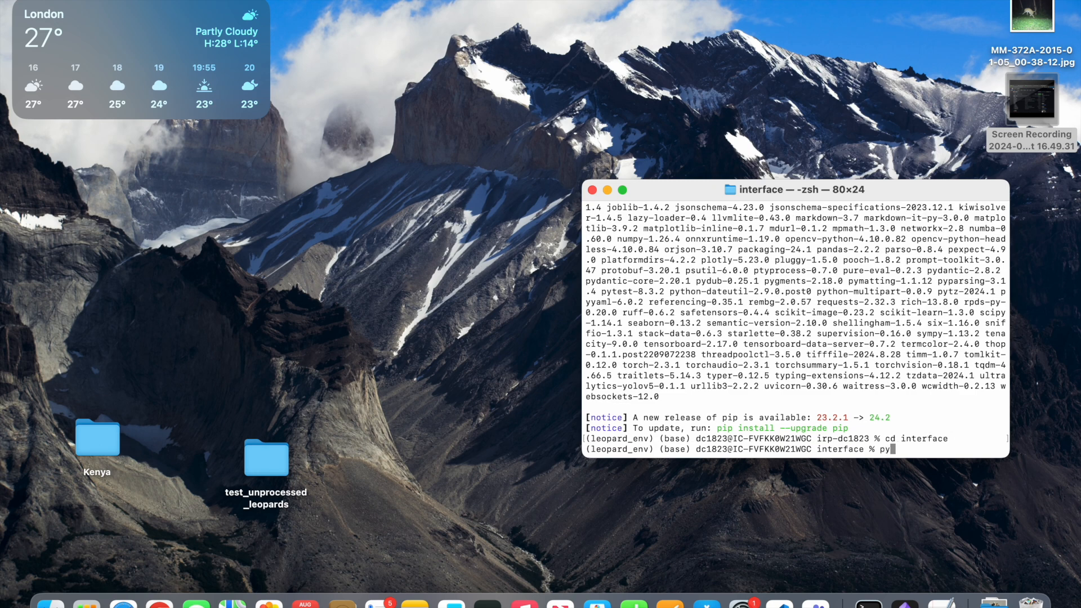
pyautogui.write('thon3 app.py')
pyautogui.press('Return')
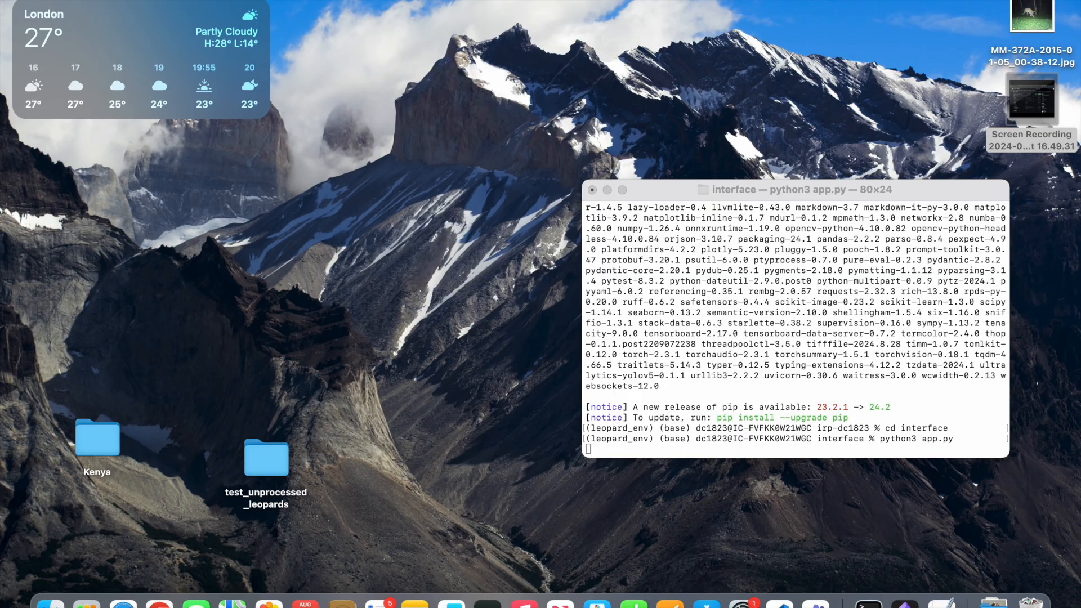
pyautogui.hotkey('ctrl', 'Right')
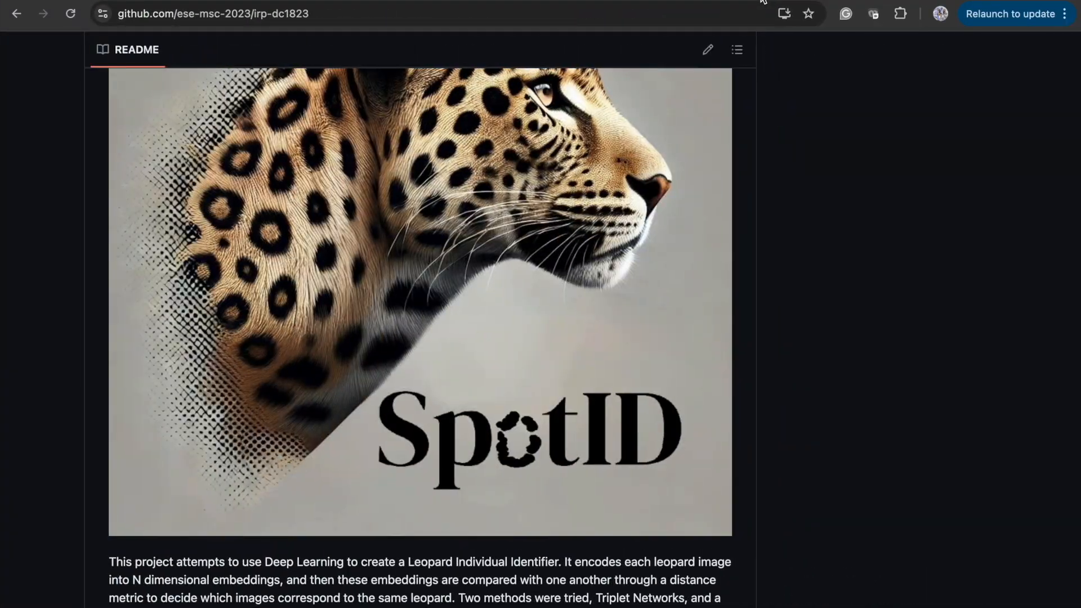
pyautogui.press('super+t')
pyautogui.press('super+v')
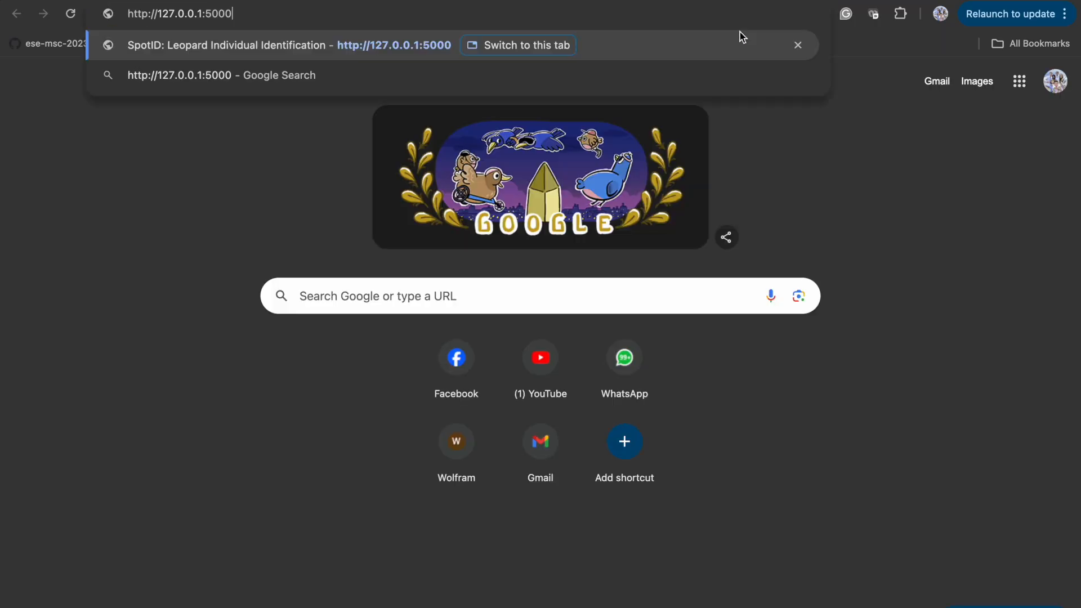
pyautogui.press('Return')
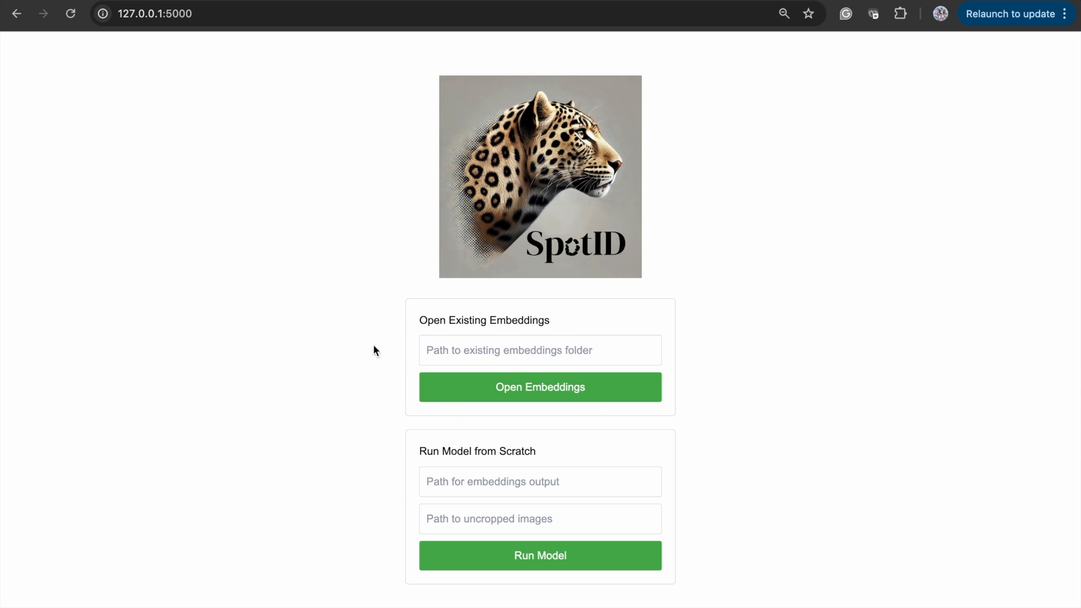
# Set the embeddings output path for running the model from scratch to downloads/embeddings1 in the user's home directory.
pyautogui.click(480, 487)
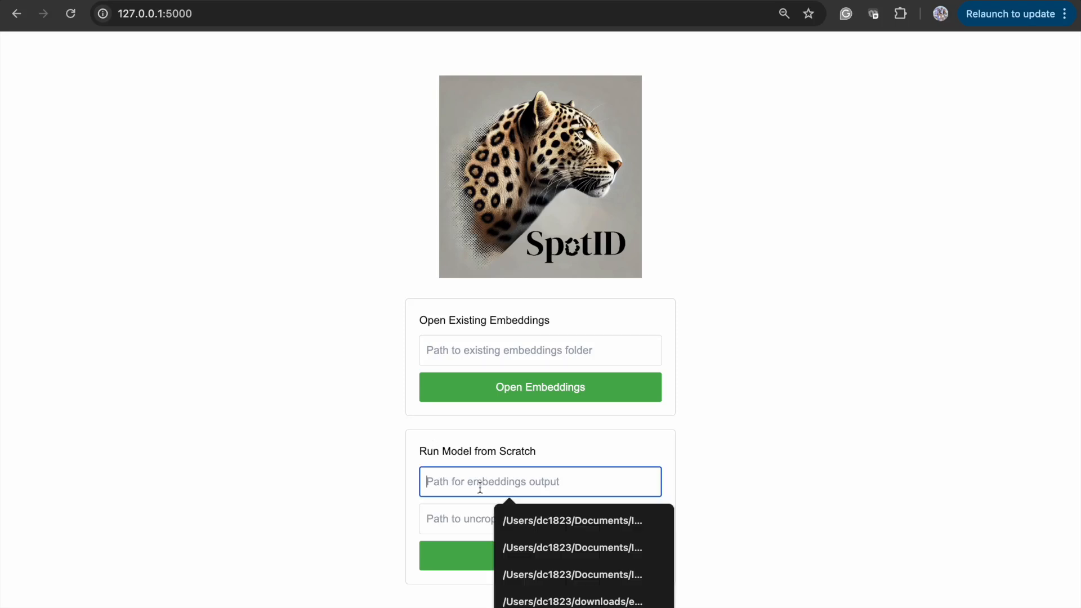
pyautogui.write('/User')
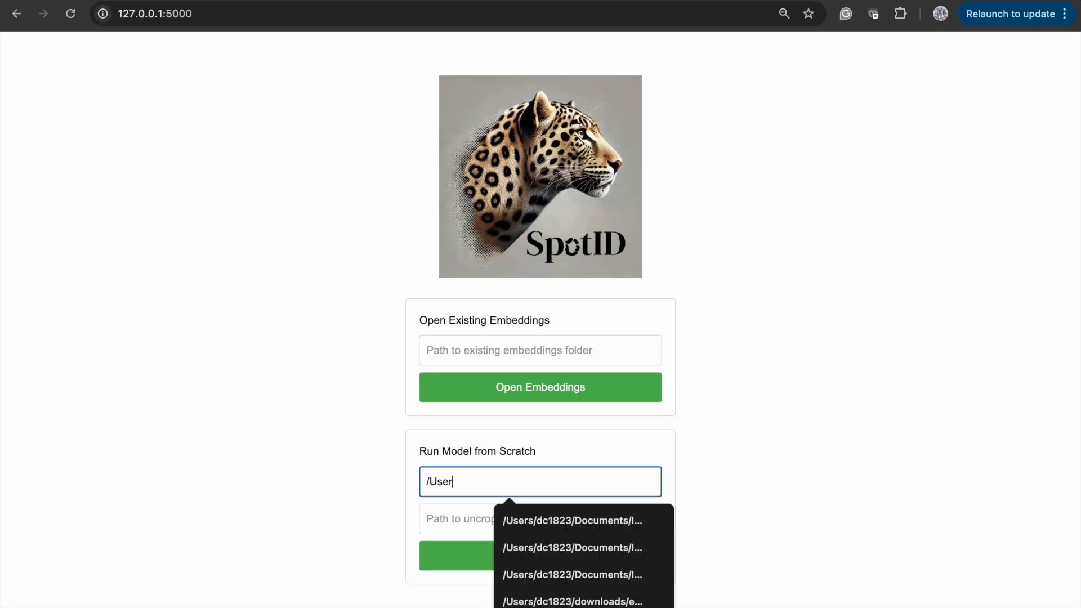
pyautogui.write('s/dc1823/downlo')
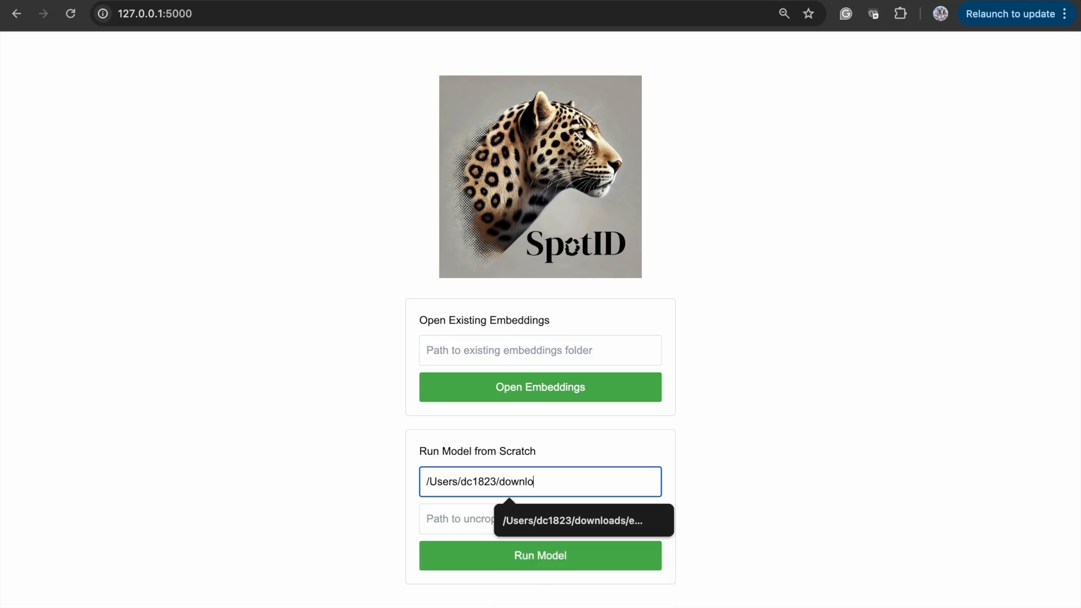
pyautogui.write('ads/embeddings1')
# Start the uncropped images path with the home directory prefix copied from the output path, followed by desktop.
pyautogui.click(450, 527)
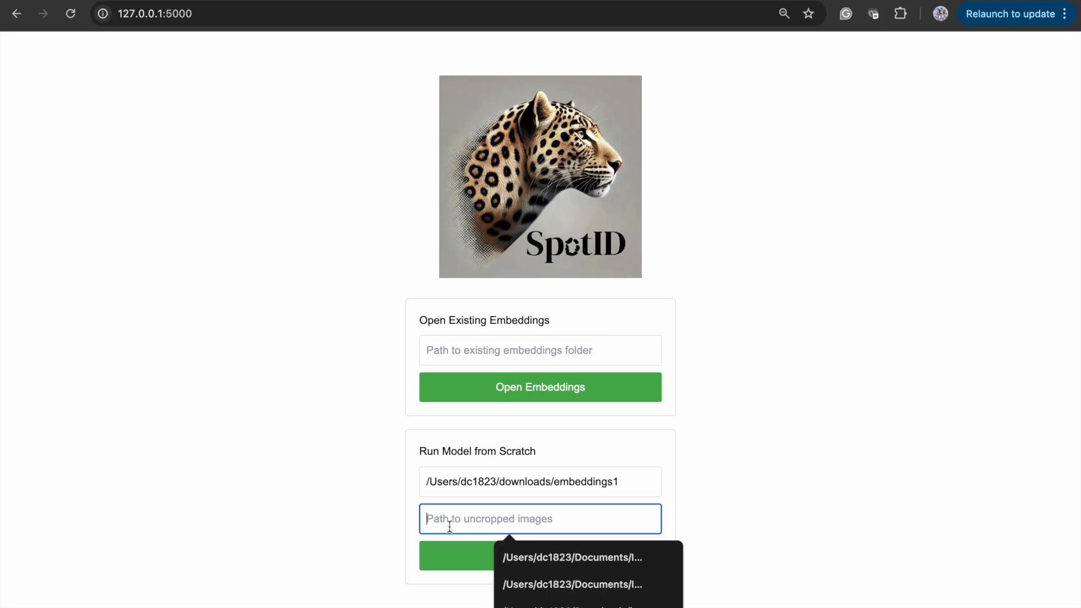
pyautogui.moveTo(427, 482); pyautogui.dragTo(499, 484)
pyautogui.hotkey('ctrl', 'c')
pyautogui.click(492, 516)
pyautogui.hotkey('ctrl', 'v')
pyautogui.write('desktop')
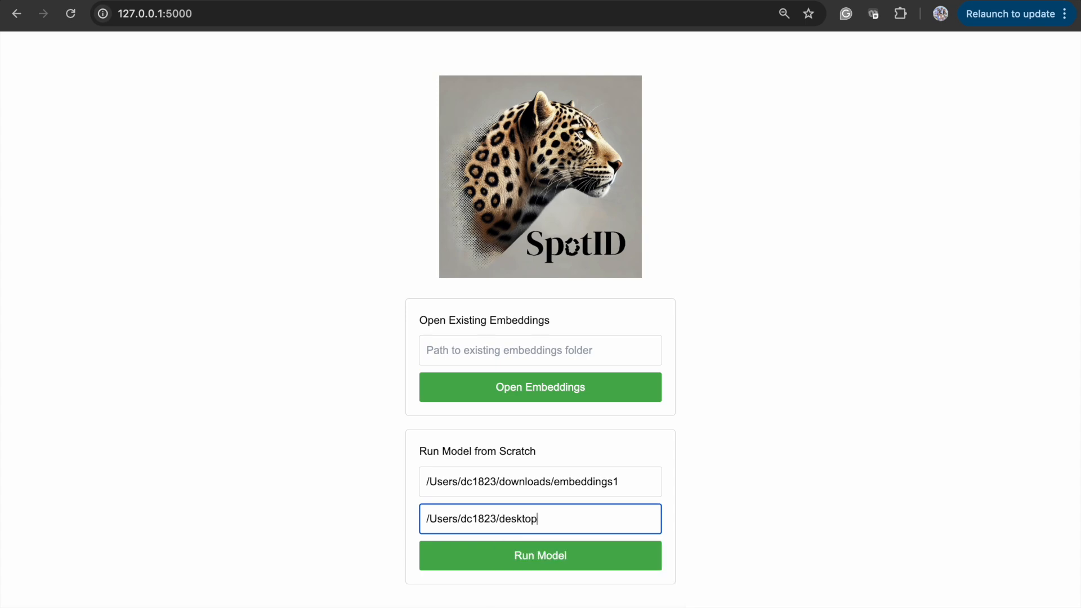
# Complete the uncropped images path with the desktop folder name test_unprocessed_leopards and run the model.
pyautogui.hotkey('ctrl', 'Left')
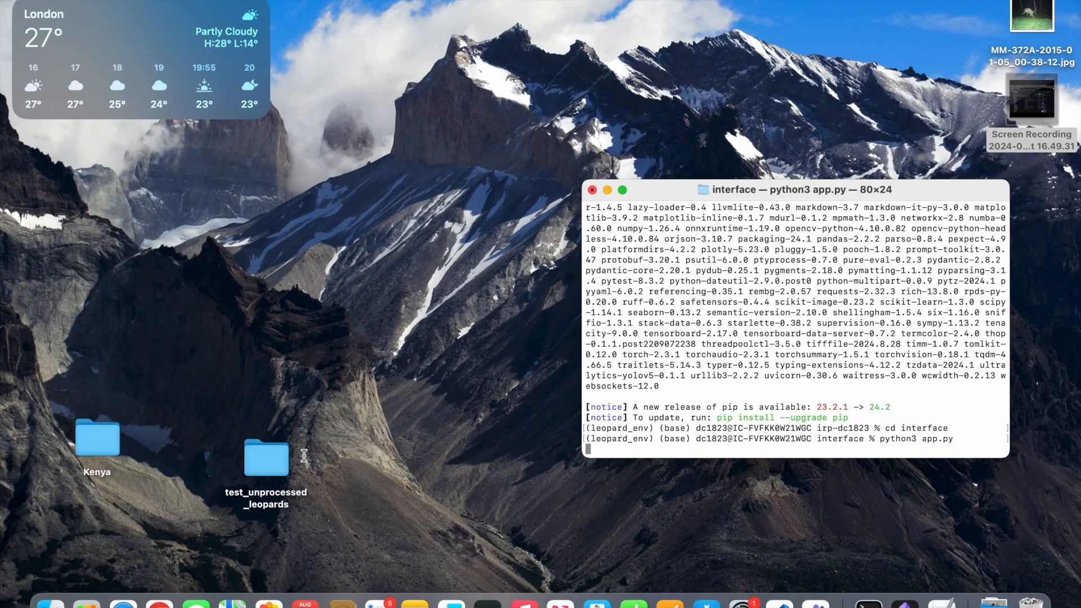
pyautogui.rightClick(264, 456)
pyautogui.click(283, 432)
pyautogui.hotkey('ctrl', 'Right')
pyautogui.write('/')
pyautogui.press('super+v')
pyautogui.click(540, 554)
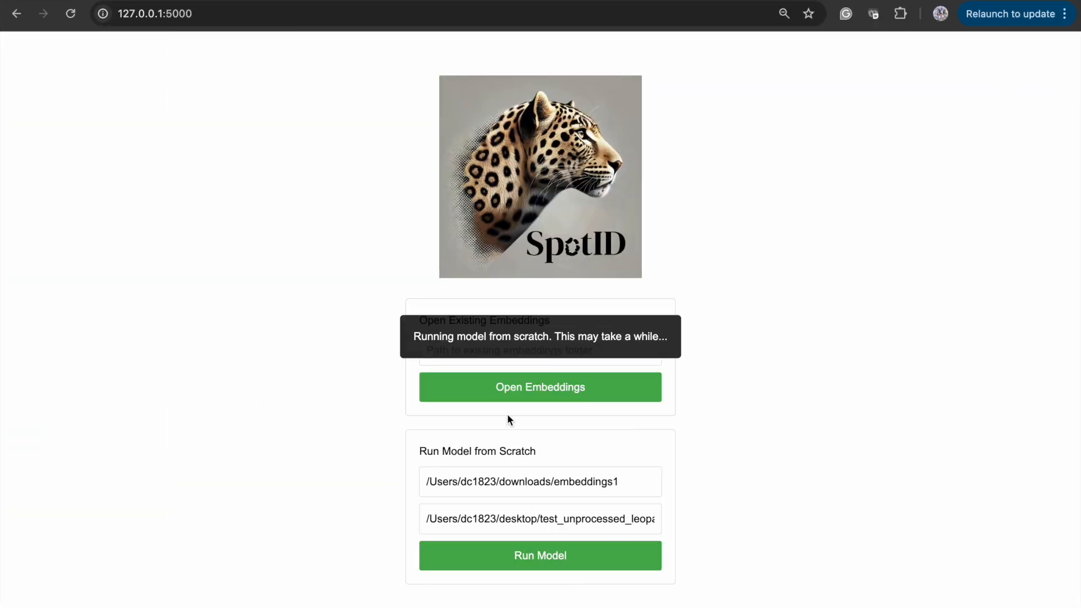
# Switch to Terminal and examine the processing log, highlighting the average background removal time per image.
pyautogui.hotkey('ctrl', 'Left')
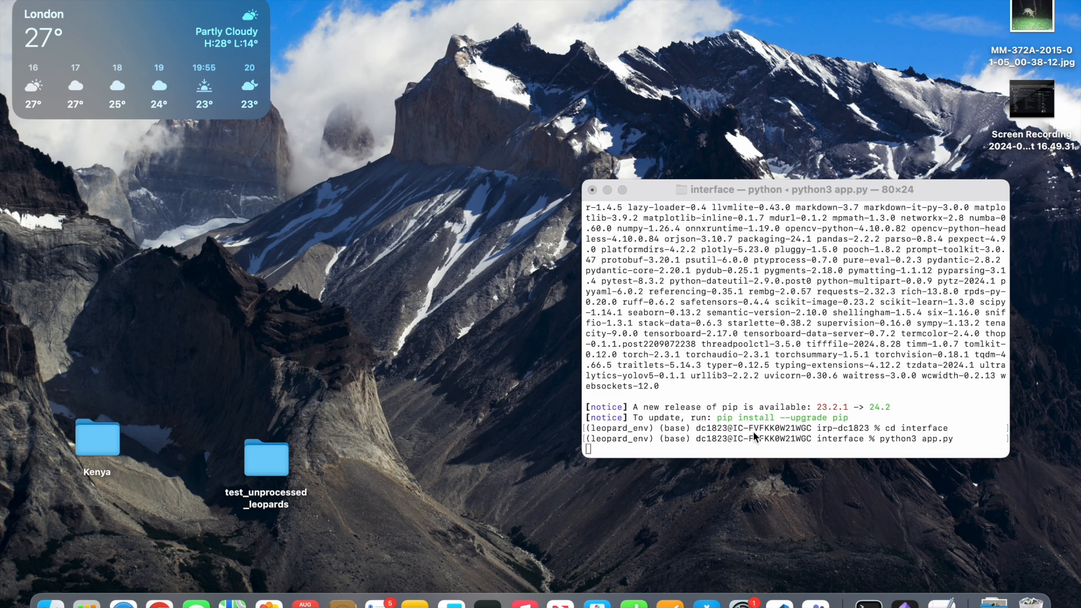
pyautogui.click(754, 434)
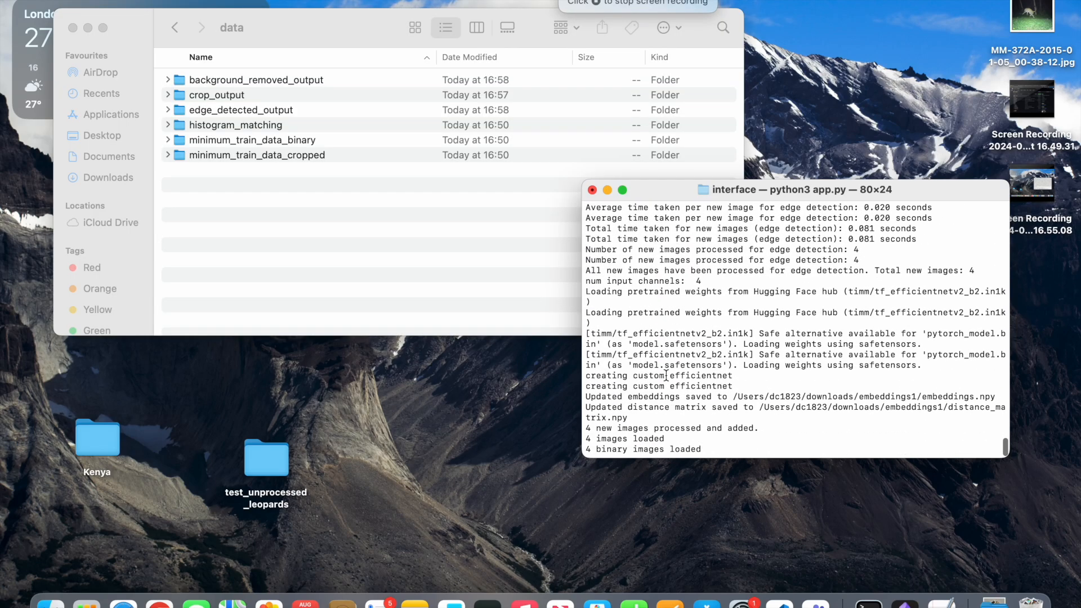
pyautogui.scroll(5, 782, 260)
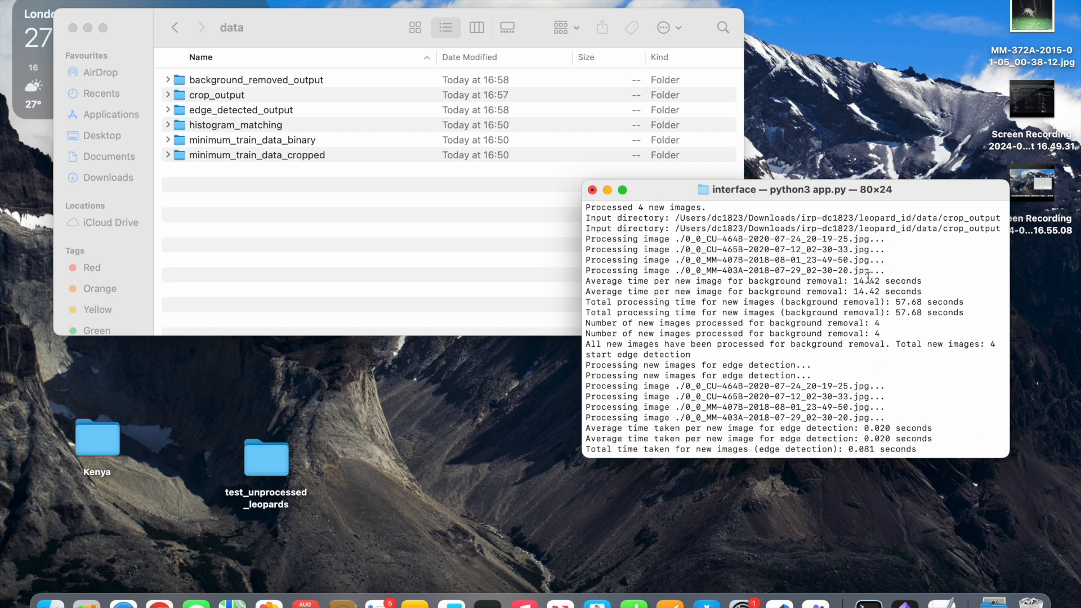
pyautogui.moveTo(849, 281); pyautogui.dragTo(922, 281)
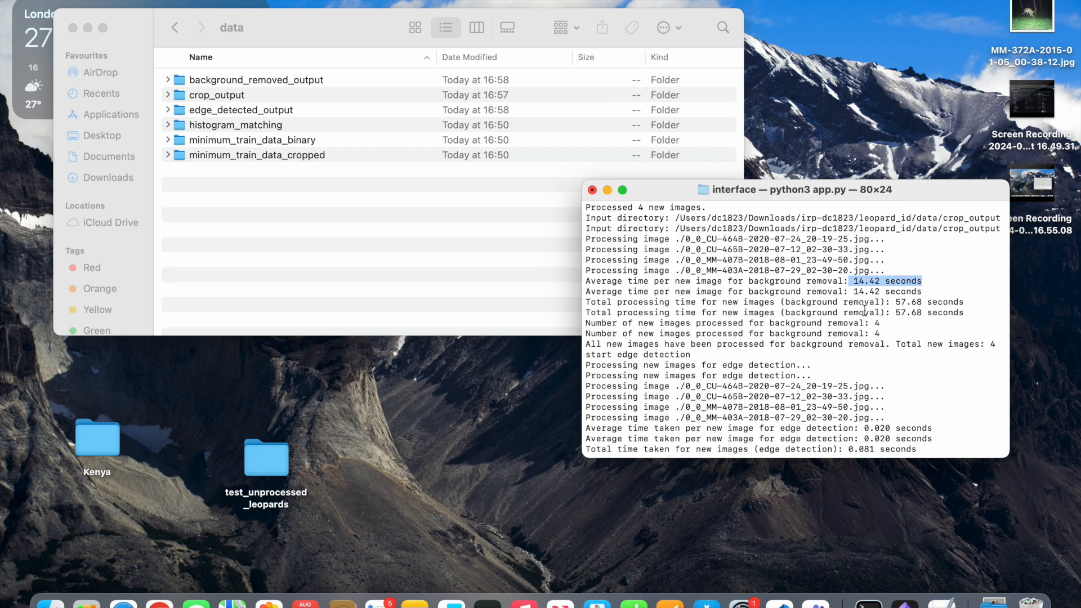
pyautogui.scroll(-5, 865, 310)
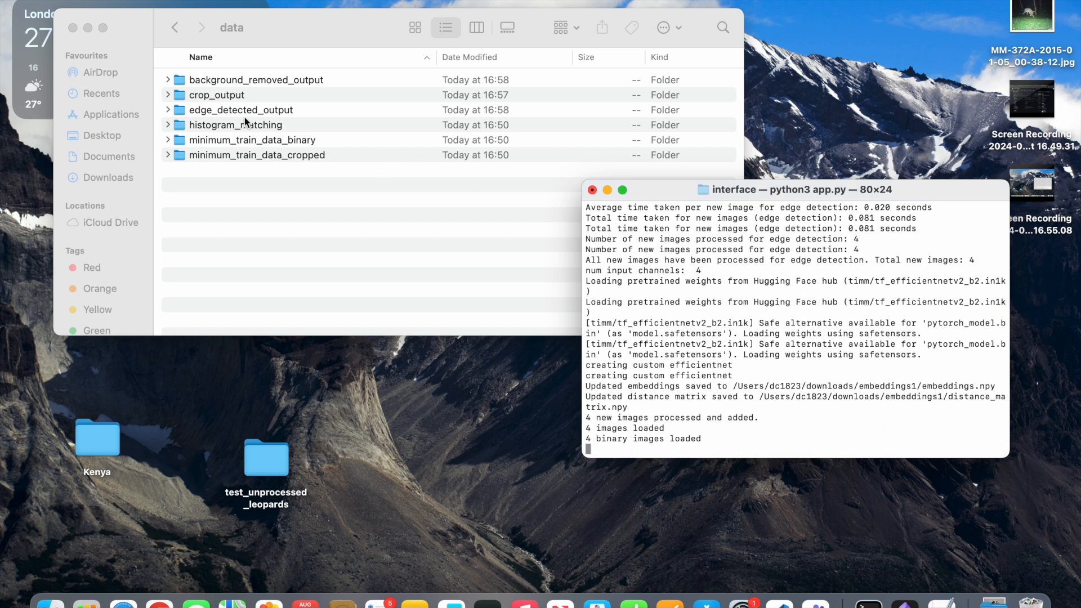
# Preview the processed images in the background_removed_output folder and return to the data folder.
pyautogui.click(258, 96)
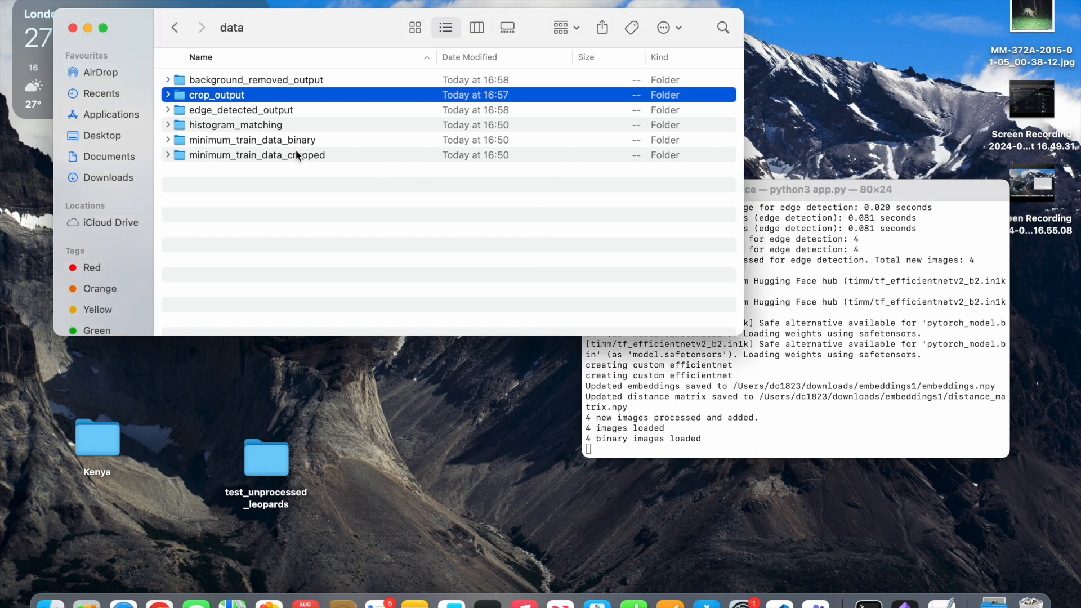
pyautogui.doubleClick(239, 83)
pyautogui.click(239, 85)
pyautogui.press('space')
pyautogui.press('Down')
pyautogui.press('Down')
pyautogui.press('space')
pyautogui.click(174, 29)
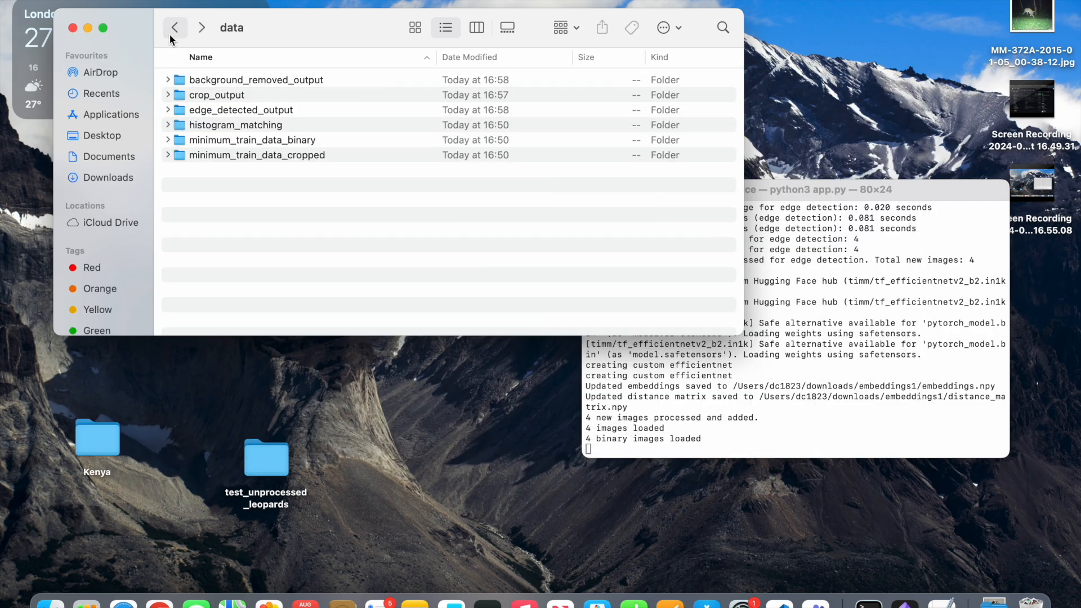
# Open the embeddings1 folder in Downloads to inspect the generated output files.
pyautogui.click(122, 176)
pyautogui.doubleClick(269, 85)
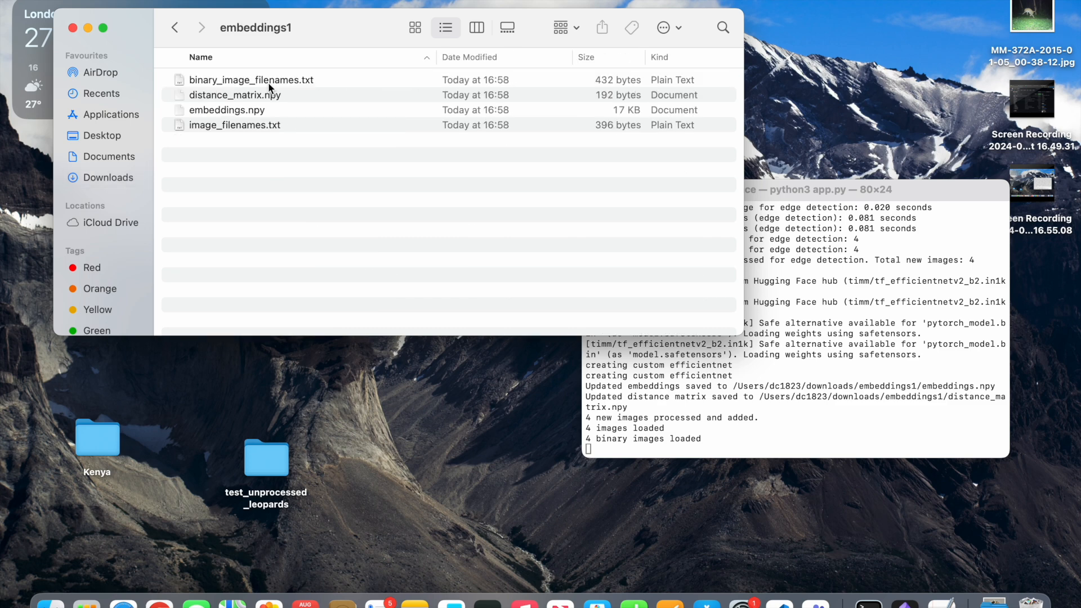
# Select binary_image_filenames.txt, switch to the SpotID browser page and highlight the confidence score of the displayed leopard pair.
pyautogui.click(270, 84)
pyautogui.hotkey('ctrl', 'Right')
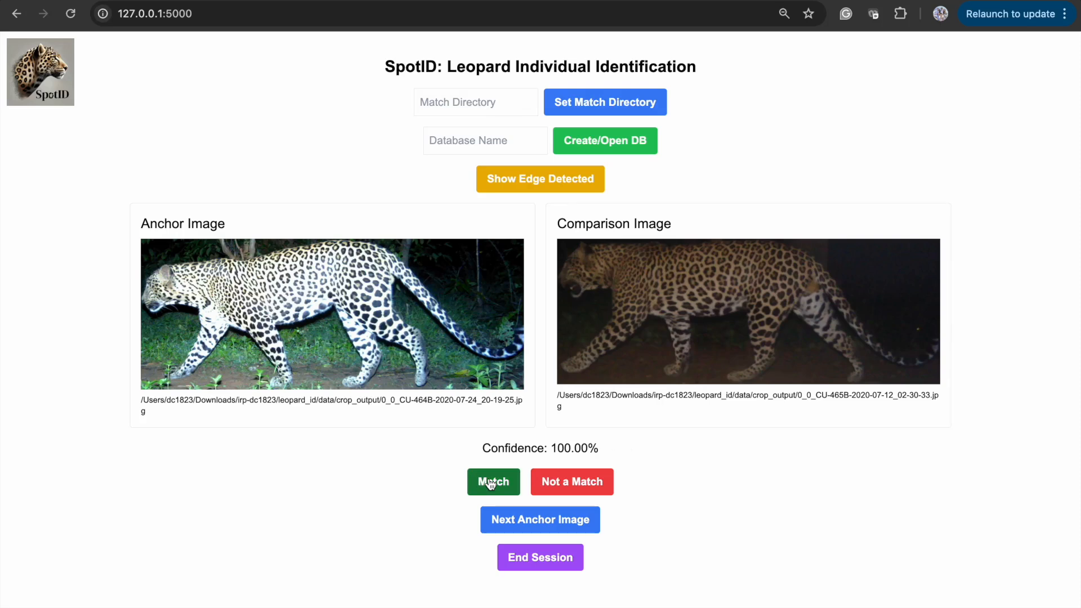
pyautogui.moveTo(551, 448); pyautogui.dragTo(621, 450)
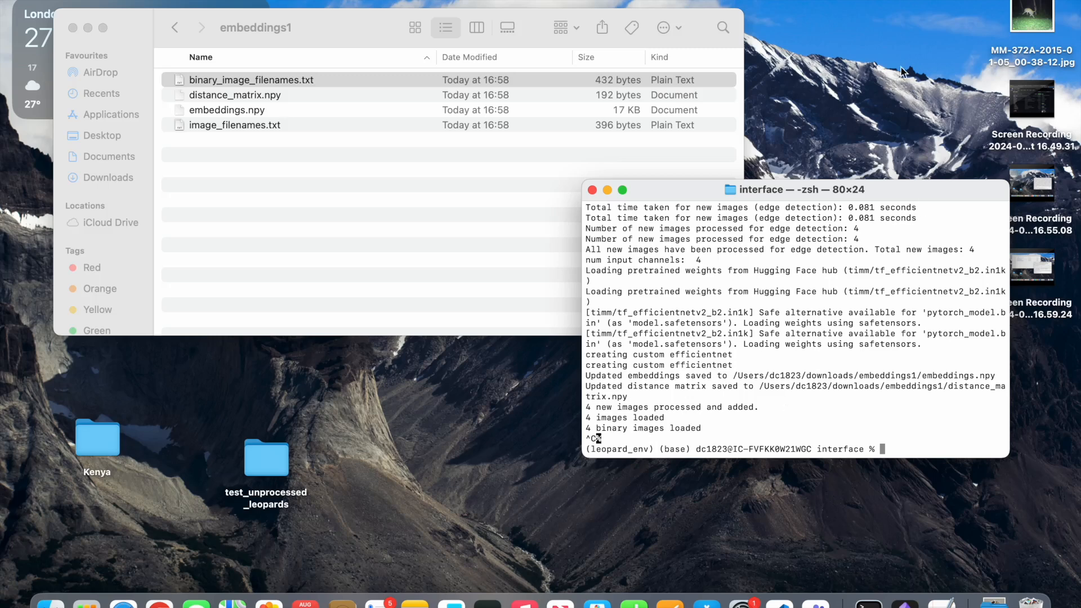
# Preview the desktop image MM-372A-2015-01-05_00-38-12.jpg and move it into the test_unprocessed_leopards folder.
pyautogui.click(1031, 29)
pyautogui.press('space')
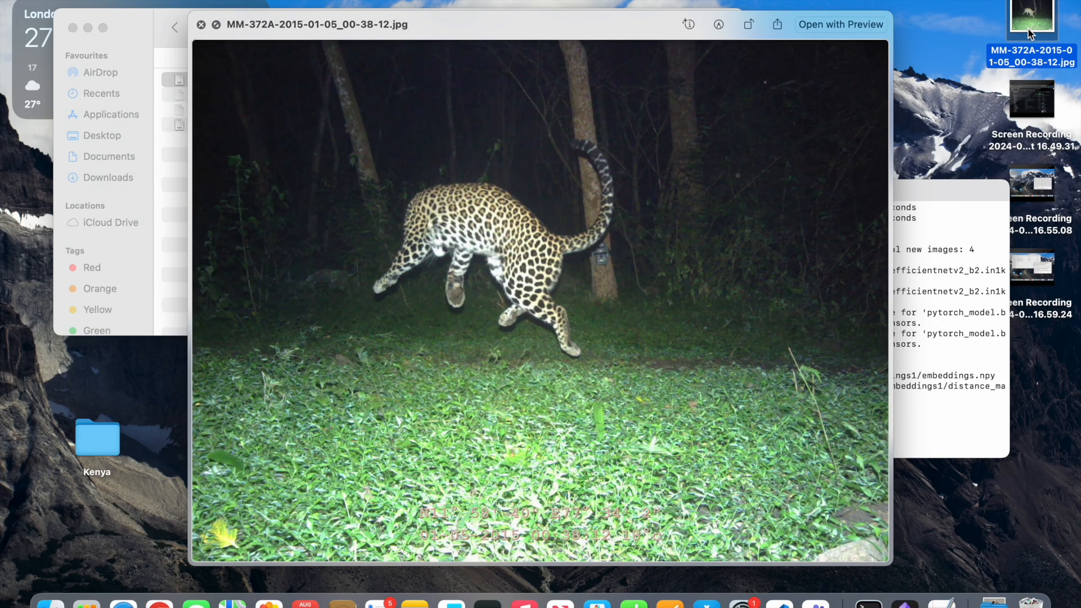
pyautogui.press('space')
pyautogui.moveTo(1028, 29); pyautogui.dragTo(256, 458)
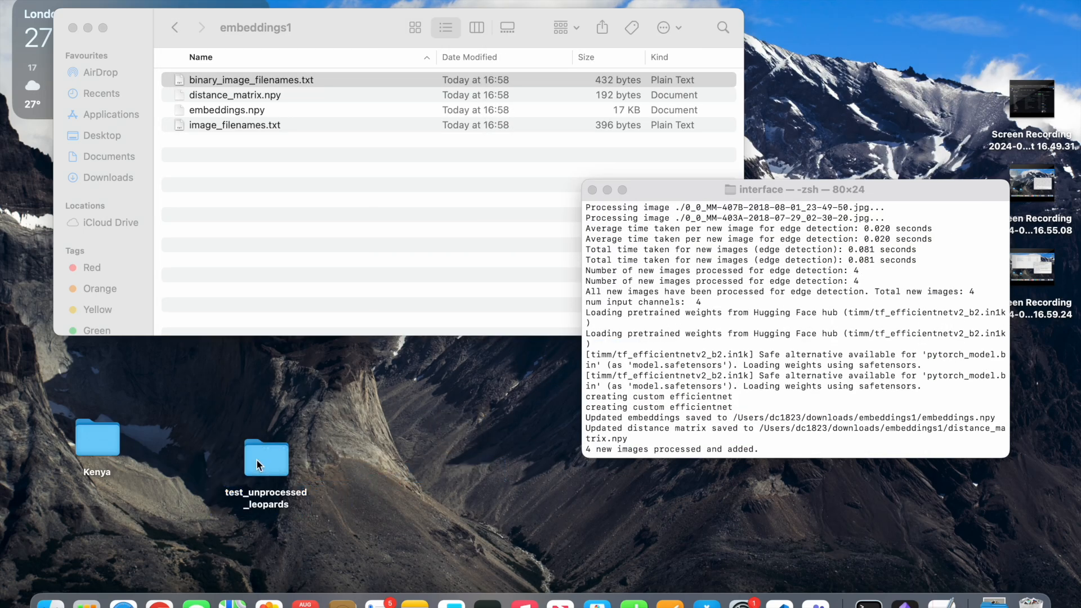
# Relaunch the interface in Terminal with python3 app.py and reload the SpotID start page at 127.0.0.1:5000 in the browser.
pyautogui.scroll(-3, 832, 310)
pyautogui.click(873, 398)
pyautogui.press('Up')
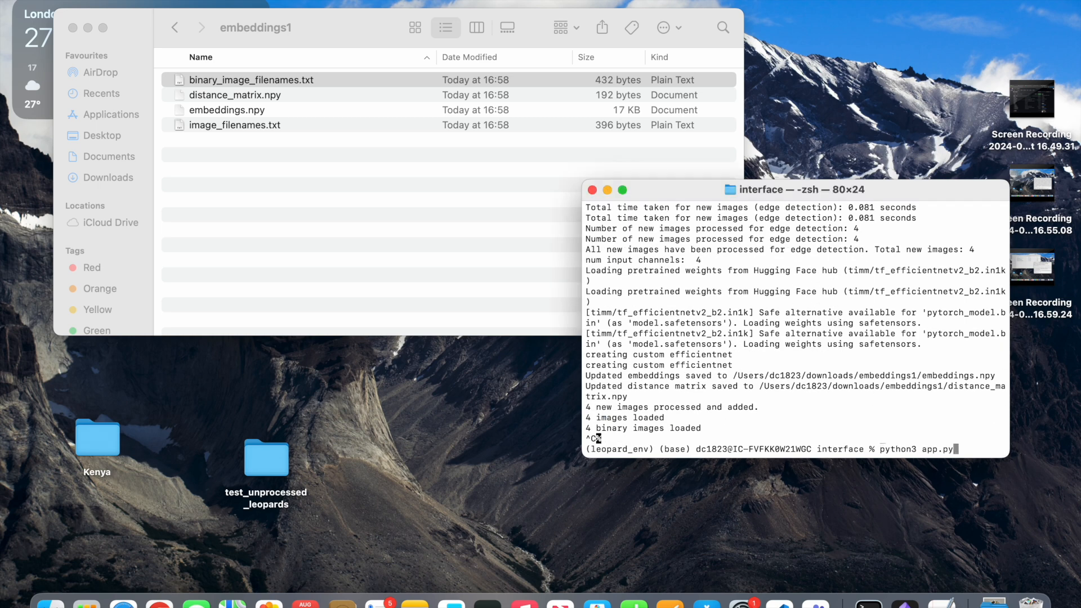
pyautogui.press('Return')
pyautogui.hotkey('ctrl', 'Right')
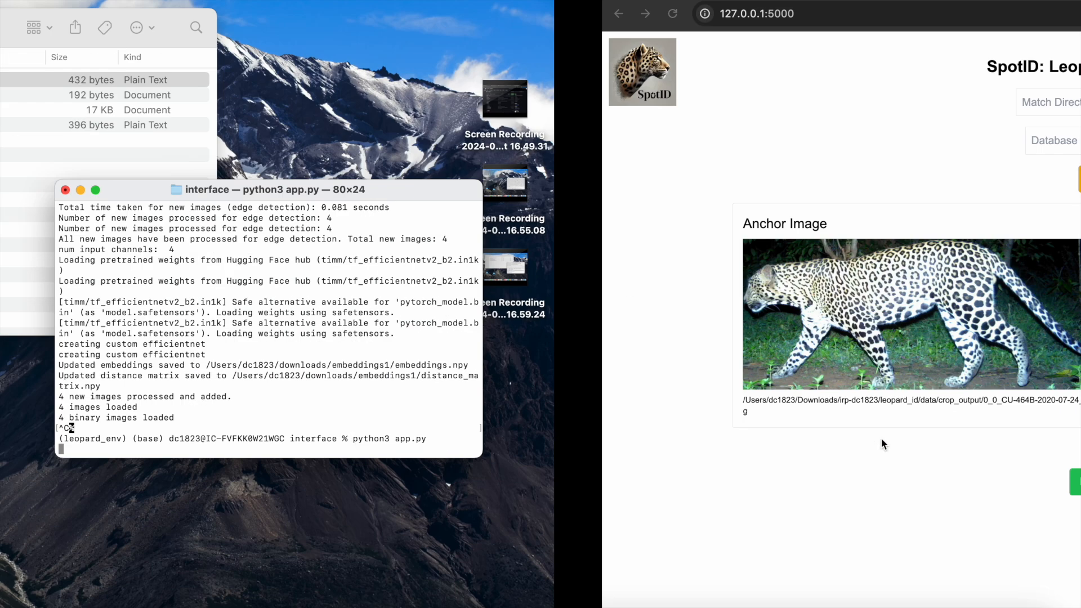
pyautogui.click(523, 12)
pyautogui.press('Return')
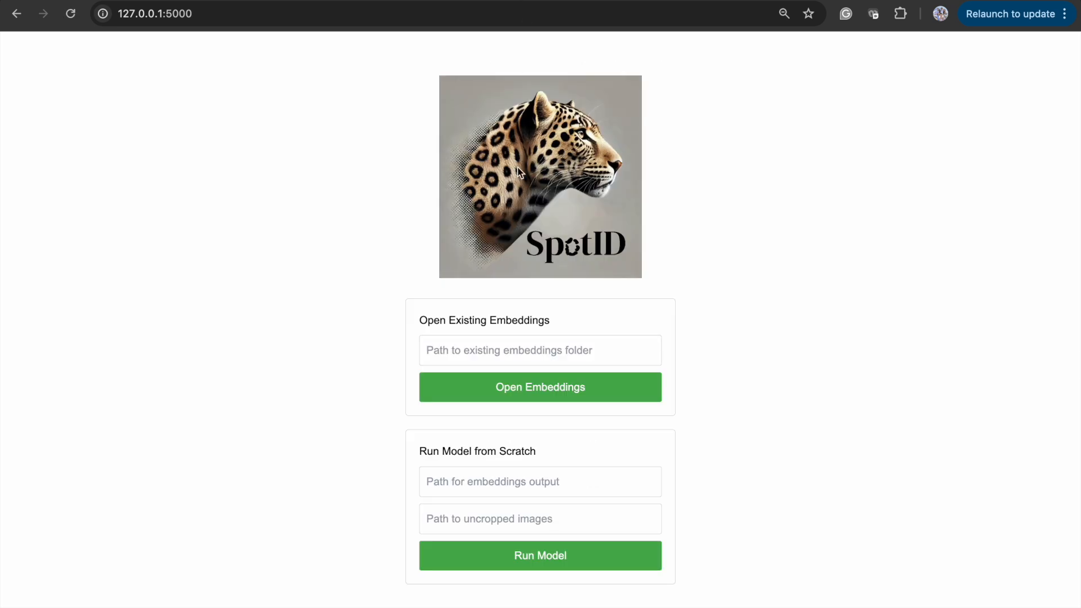
# Run the model from scratch with downloads/embeddings1 as the embeddings output path and desktop/test_unprocessed_leopards as the uncropped images path.
pyautogui.click(520, 493)
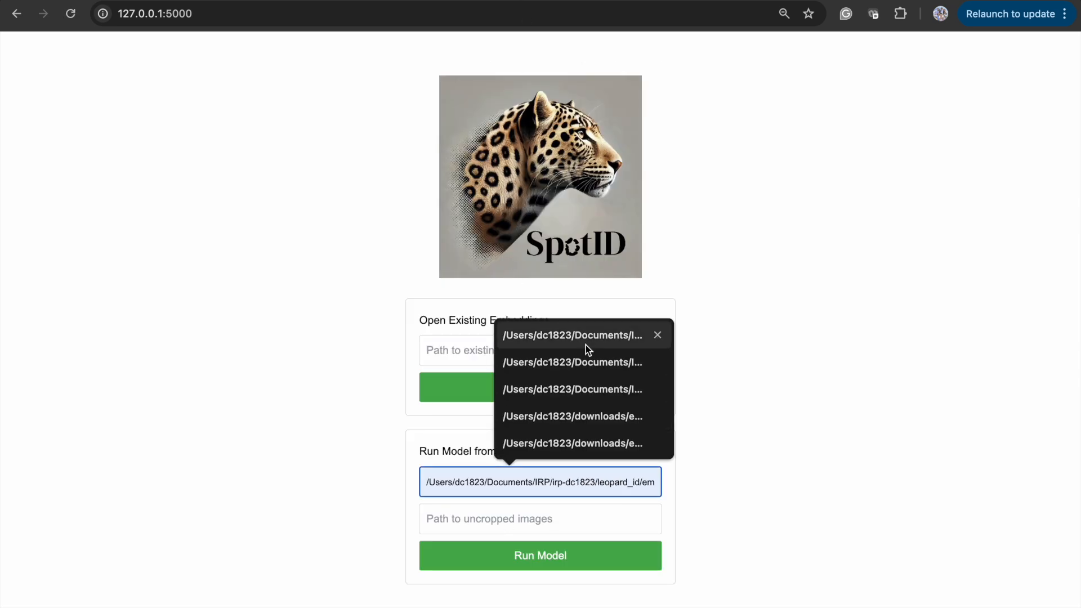
pyautogui.click(580, 442)
pyautogui.click(532, 519)
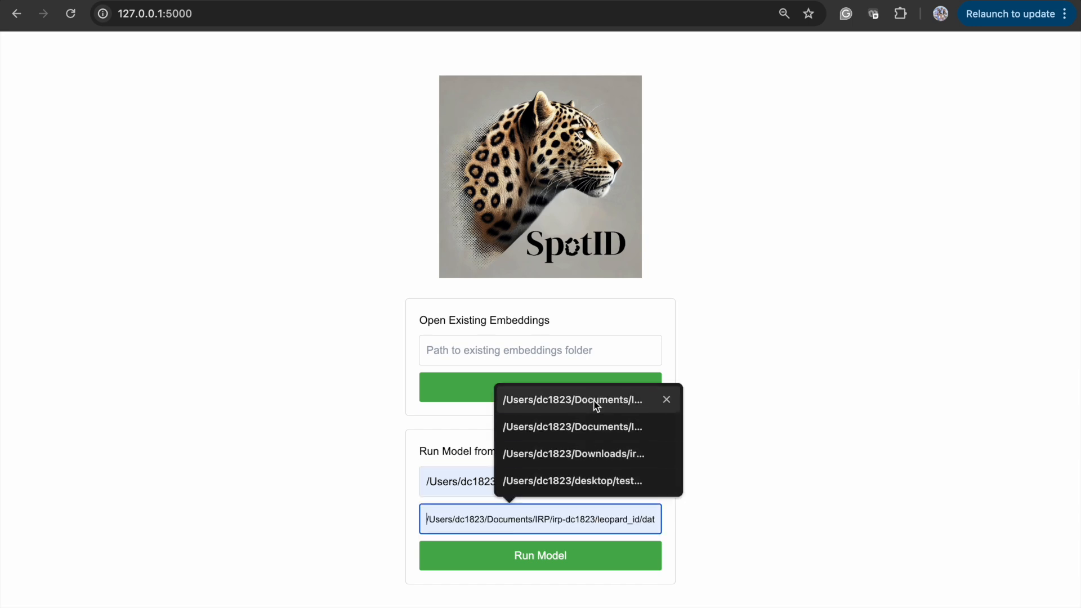
pyautogui.click(590, 484)
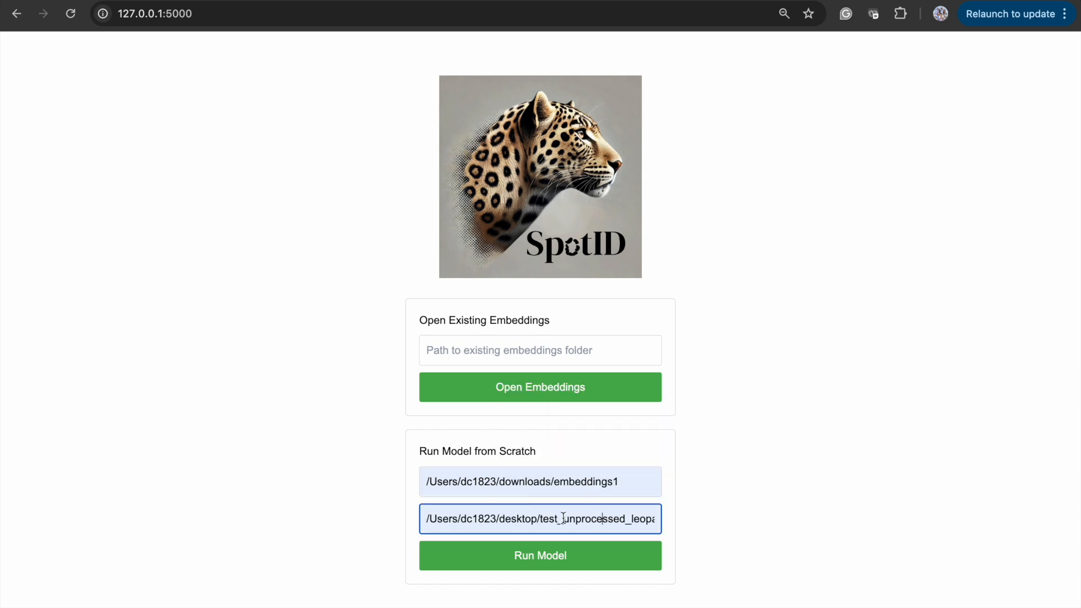
pyautogui.moveTo(543, 522); pyautogui.dragTo(675, 529)
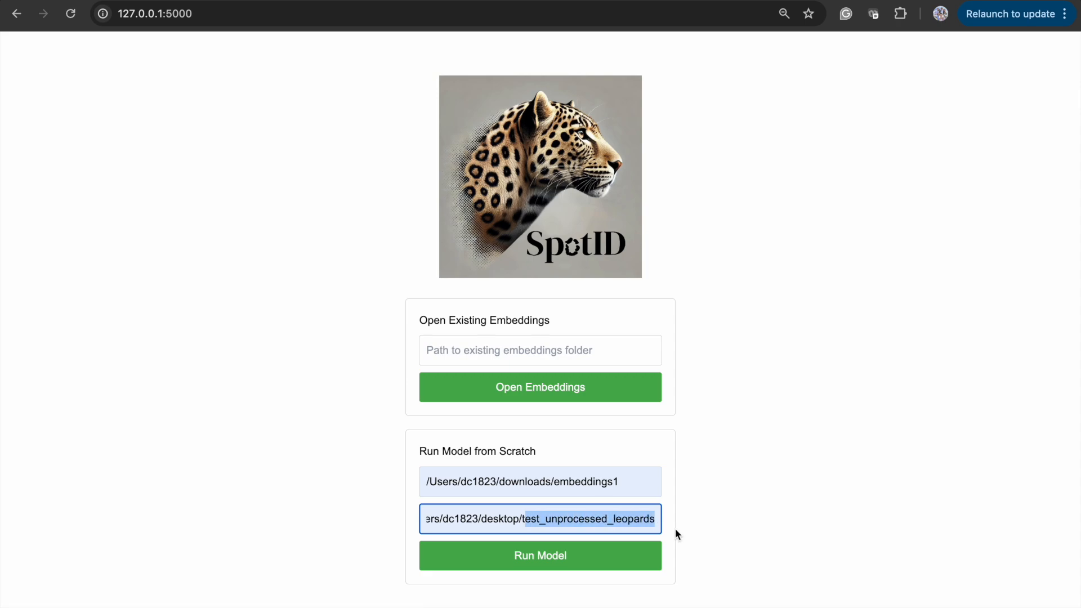
pyautogui.click(545, 556)
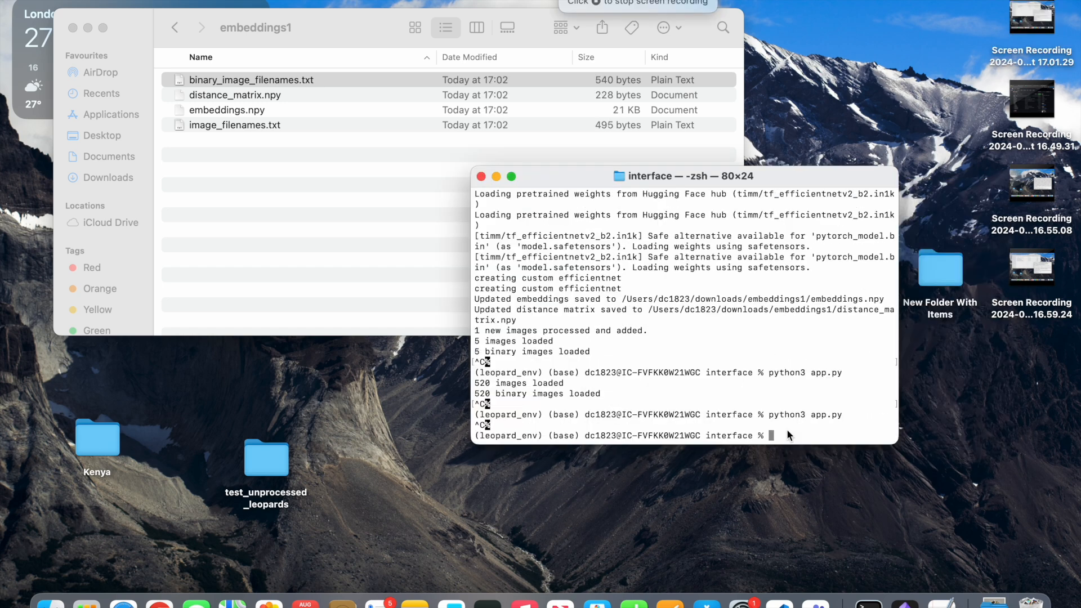
# Start the interface again in Terminal with python3 app.py and reload 127.0.0.1:5000 in the browser.
pyautogui.write('python3 app.py')
pyautogui.press('Return')
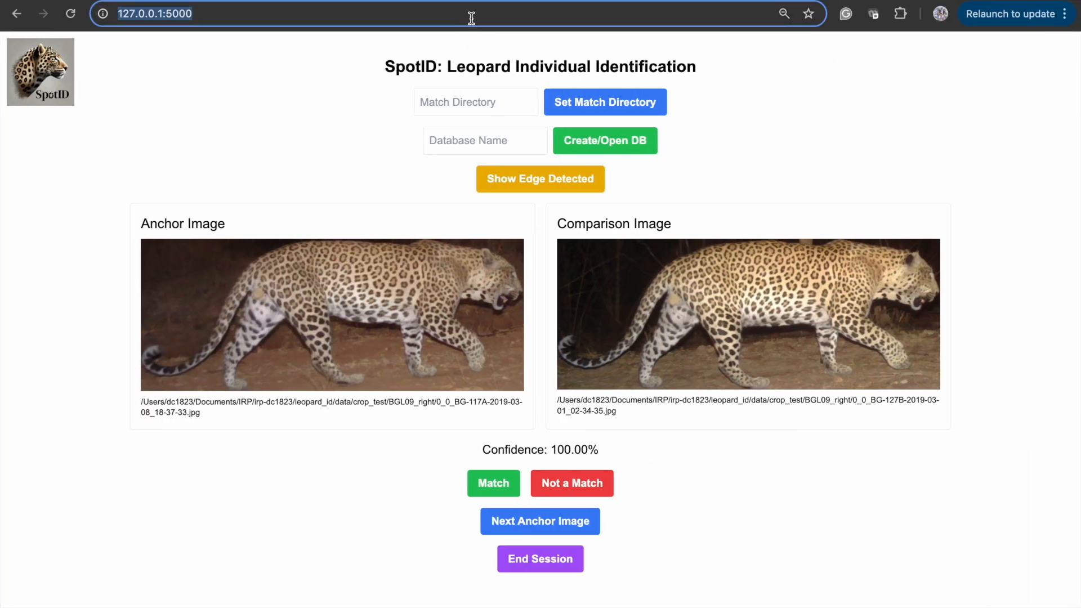
pyautogui.press('Return')
# Open the existing embeddings folder leopard_id/embeddings6, adapting the suggested Documents/IRP path.
pyautogui.click(496, 352)
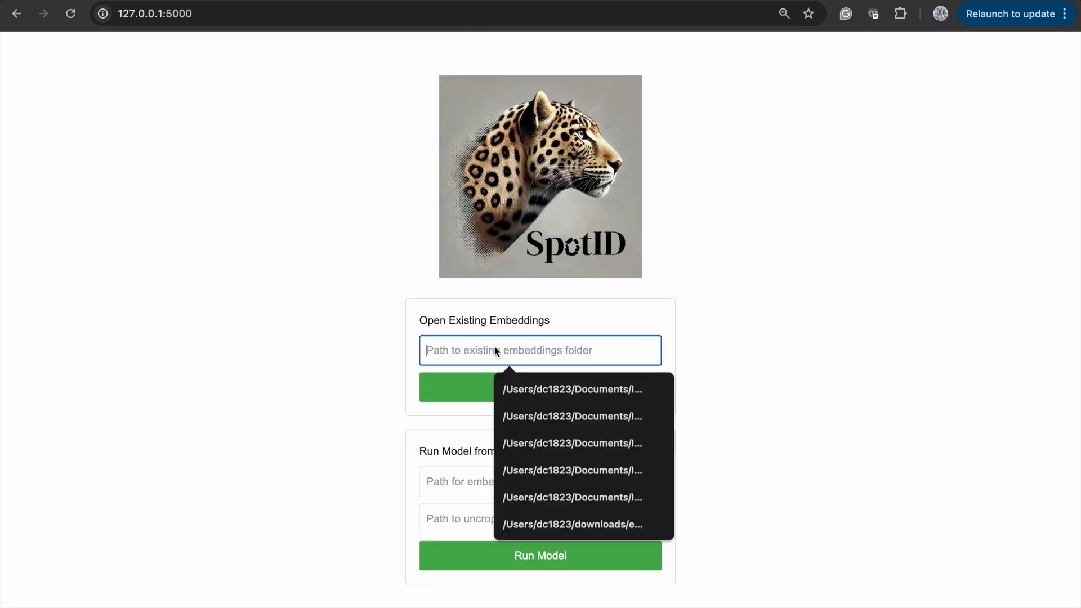
pyautogui.click(526, 388)
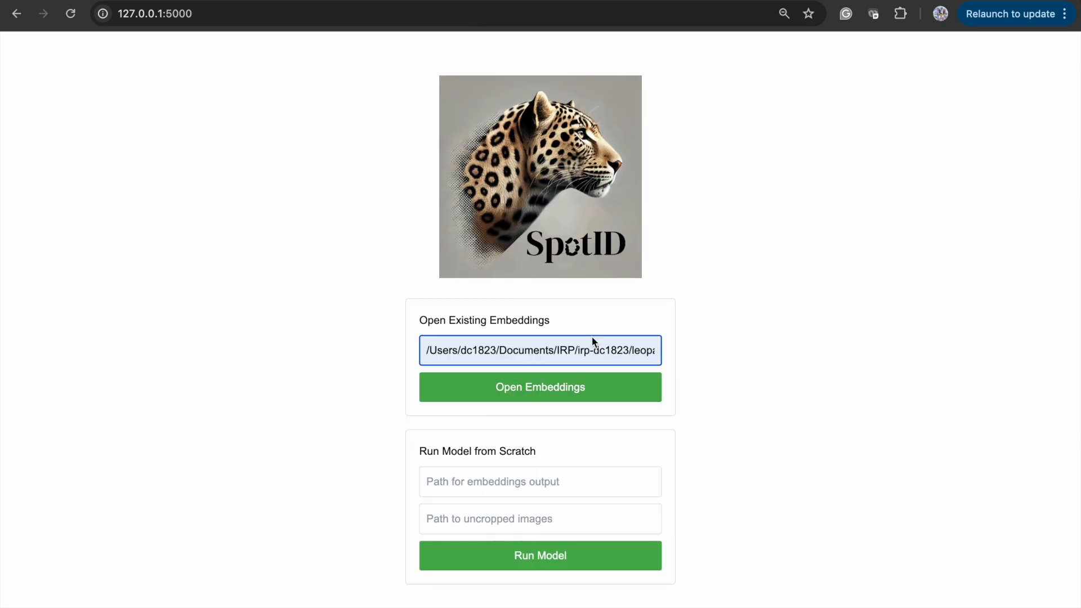
pyautogui.click(626, 355)
pyautogui.press('Right')
pyautogui.press('Right')
pyautogui.press('Right')
pyautogui.press('Right')
pyautogui.press('Right')
pyautogui.press('Right')
pyautogui.press('Right')
pyautogui.press('Right')
pyautogui.press('Right')
pyautogui.press('Right')
pyautogui.press('Right')
pyautogui.press('Right')
pyautogui.press('Right')
pyautogui.press('Right')
pyautogui.press('Right')
pyautogui.press('Right')
pyautogui.press('Right')
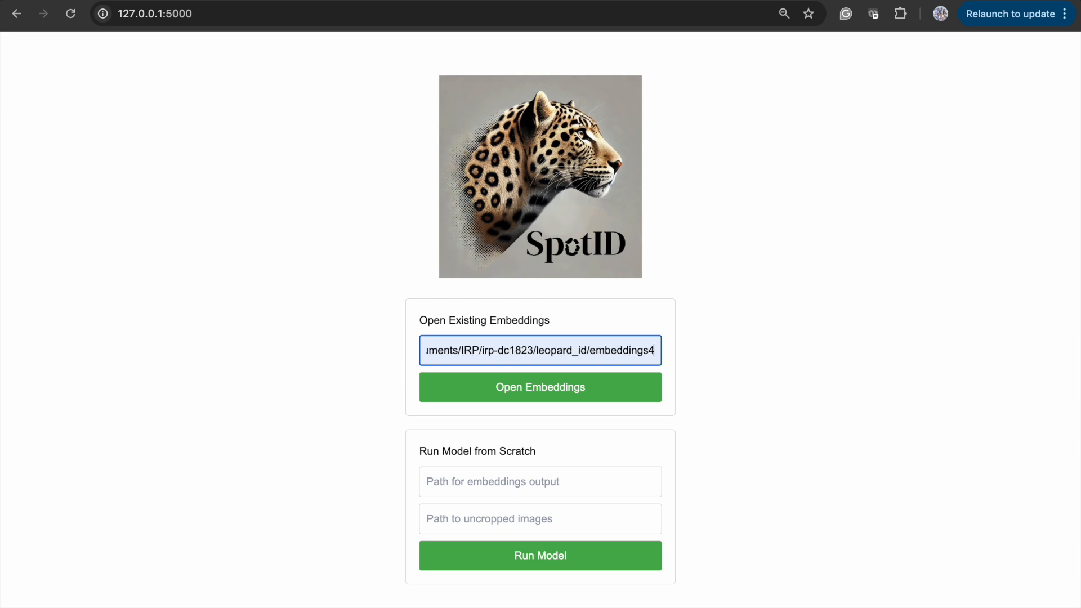
pyautogui.press('BackSpace')
pyautogui.write('5')
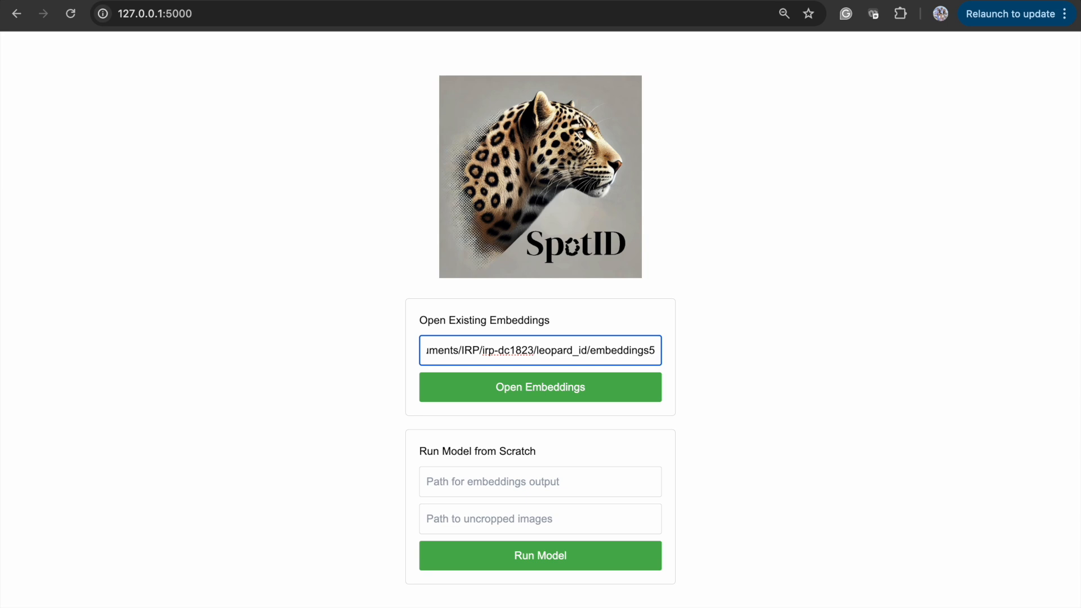
pyautogui.press('BackSpace')
pyautogui.write('6')
pyautogui.click(543, 386)
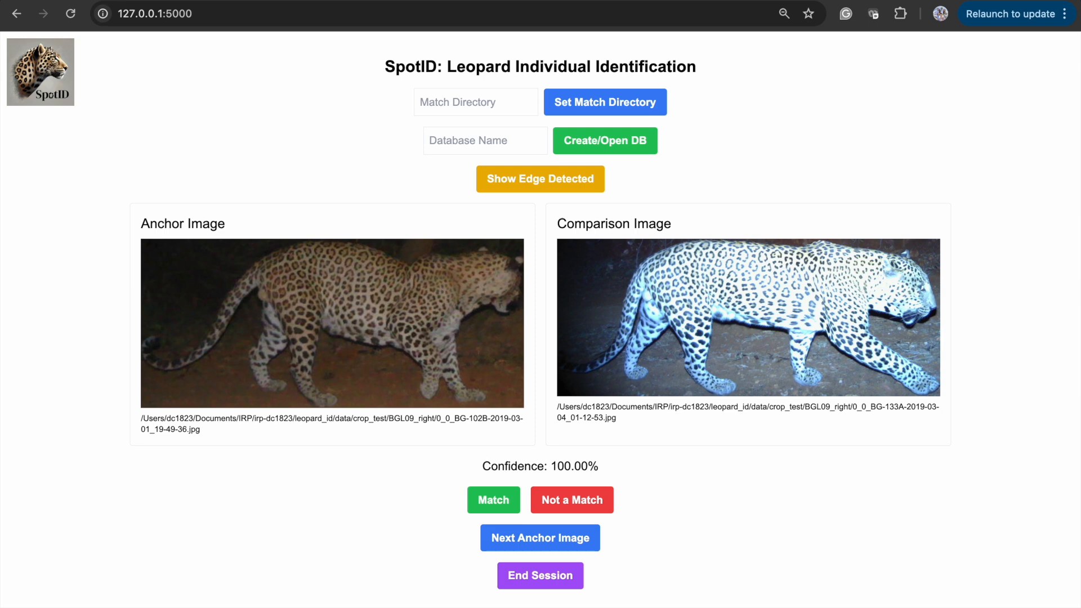
# Set the match directory to matches and create the database leopard_db1.
pyautogui.click(462, 100)
pyautogui.write('matches')
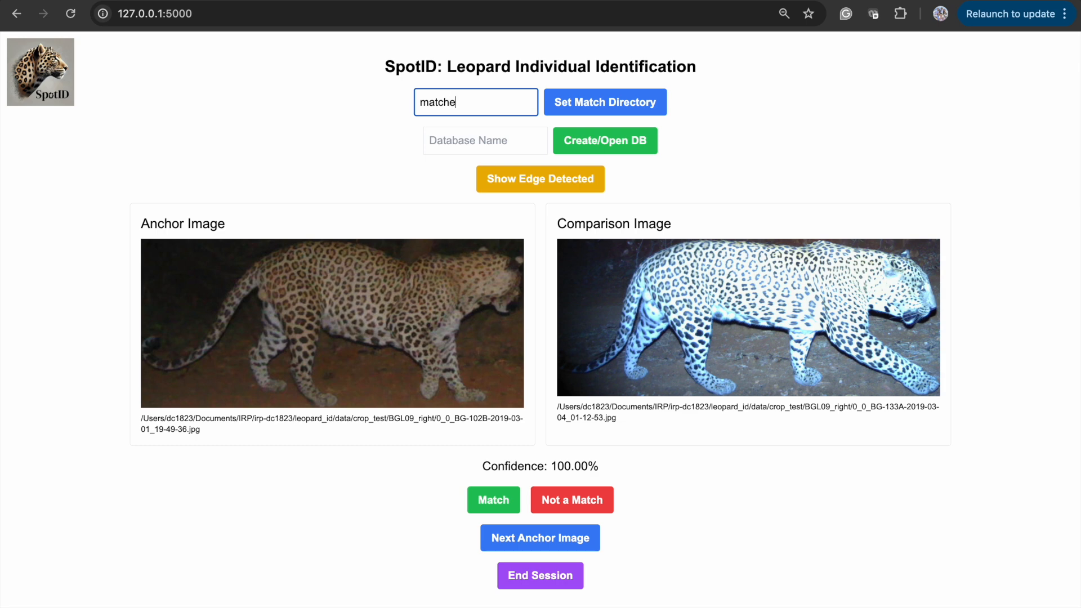
pyautogui.click(584, 92)
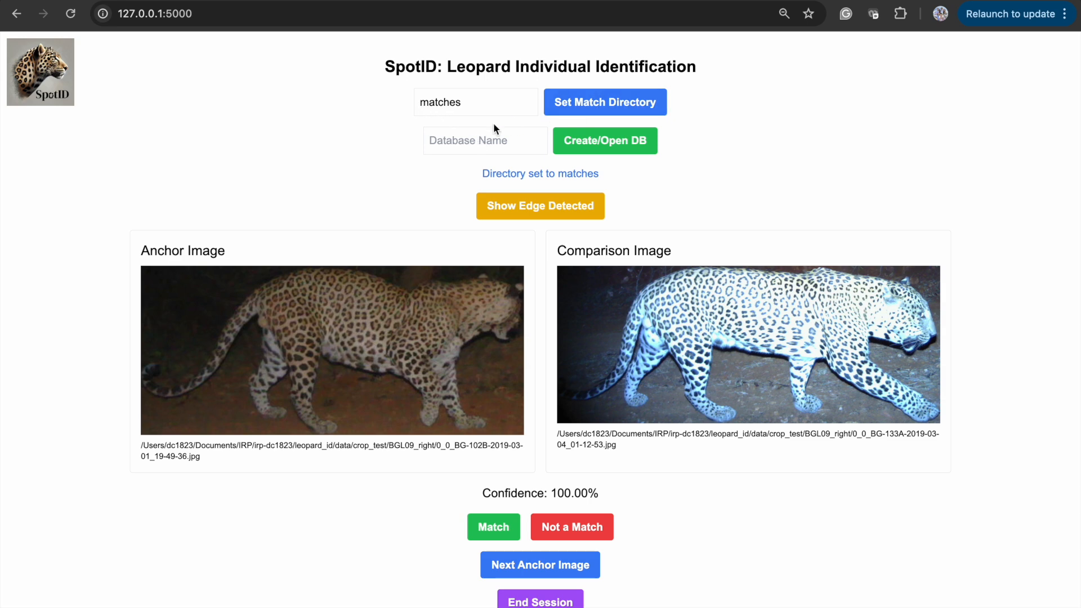
pyautogui.click(488, 141)
pyautogui.write('leopard')
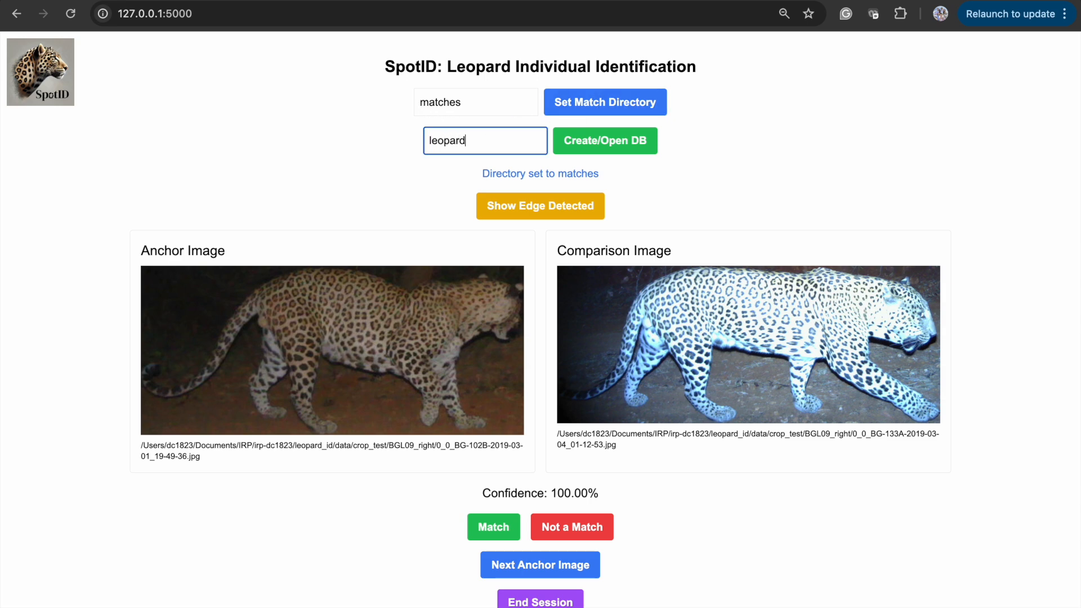
pyautogui.write('_db1')
pyautogui.click(577, 145)
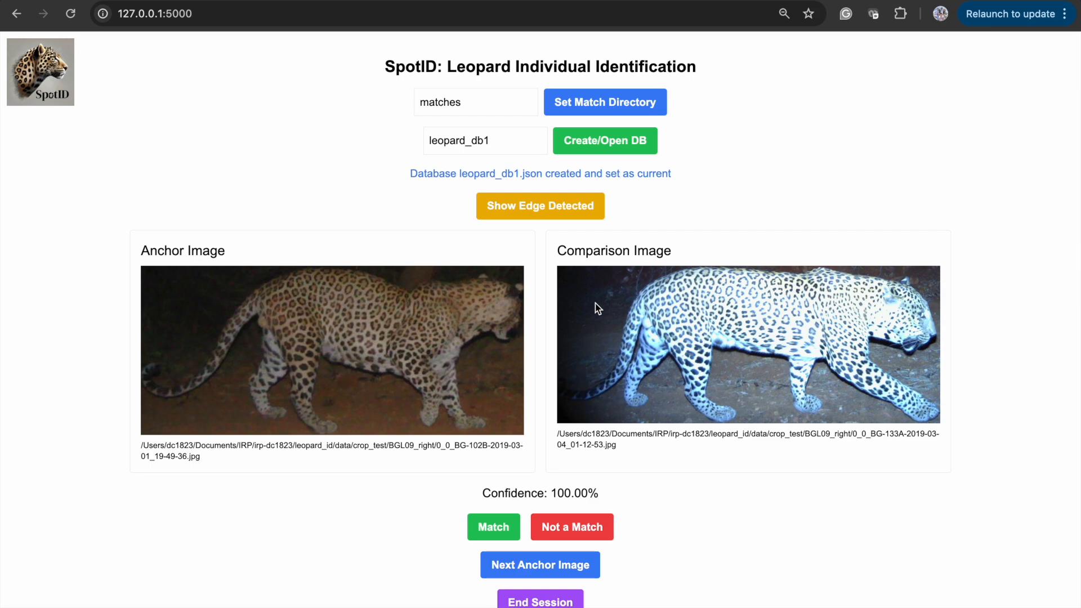
# Enlarge the BG-102B and BG-133A image pair to compare the spot patterns, close it and mark the pair as a match.
pyautogui.click(580, 313)
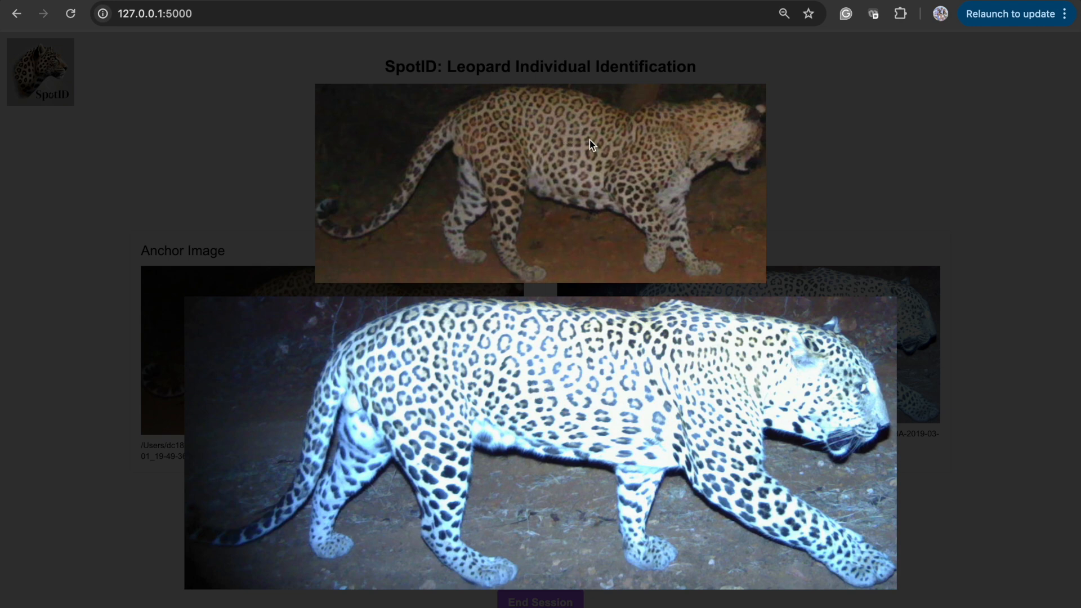
pyautogui.click(852, 185)
pyautogui.click(494, 531)
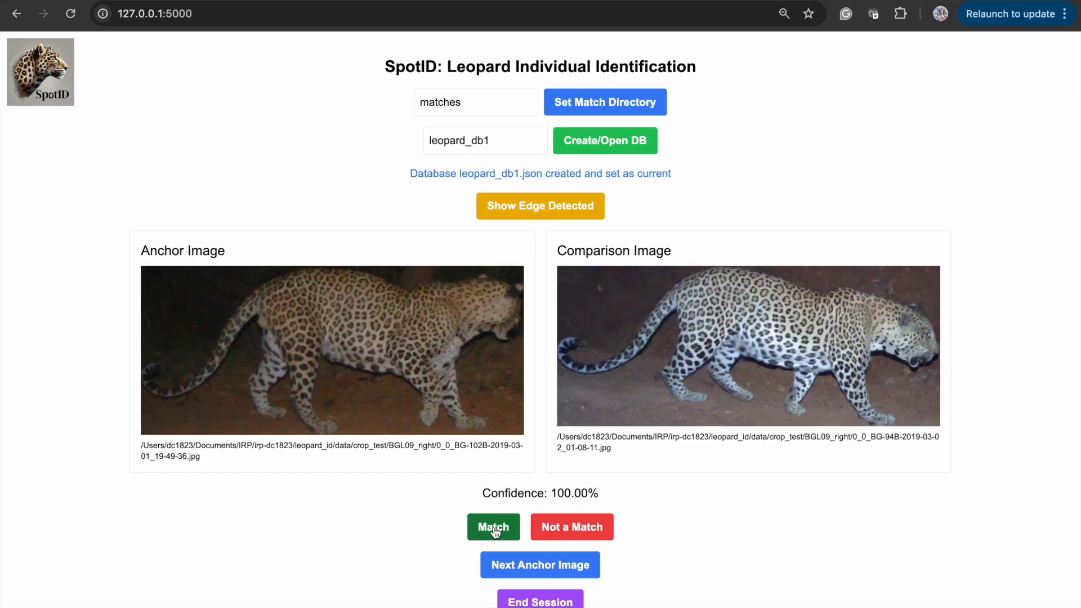
# Mark the further comparison images for anchor BG-102B as matches and advance to the next anchor image.
pyautogui.click(494, 529)
pyautogui.click(493, 527)
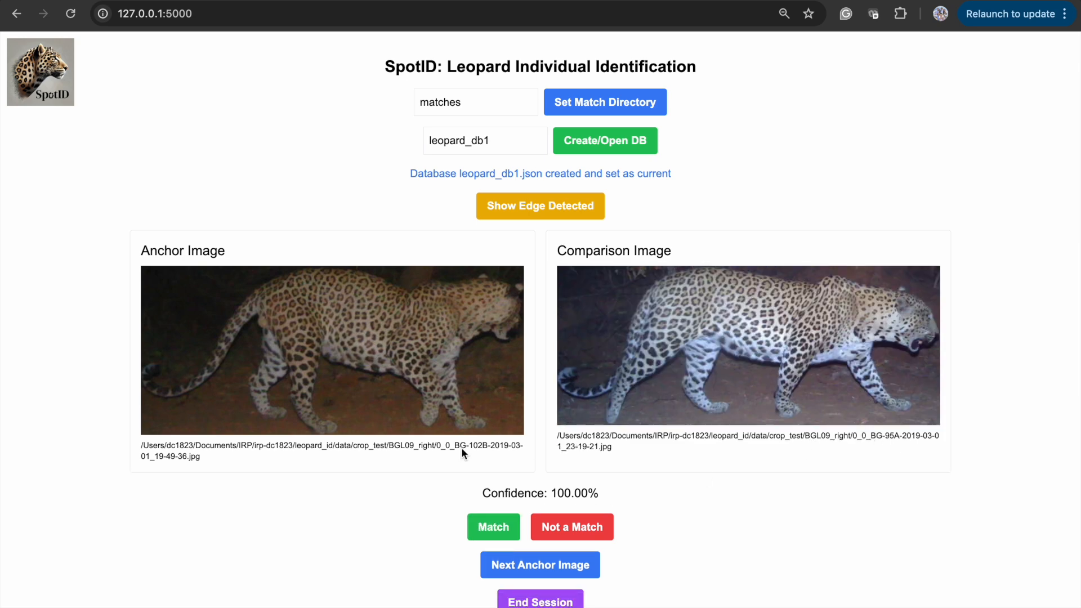
pyautogui.click(500, 530)
pyautogui.click(513, 564)
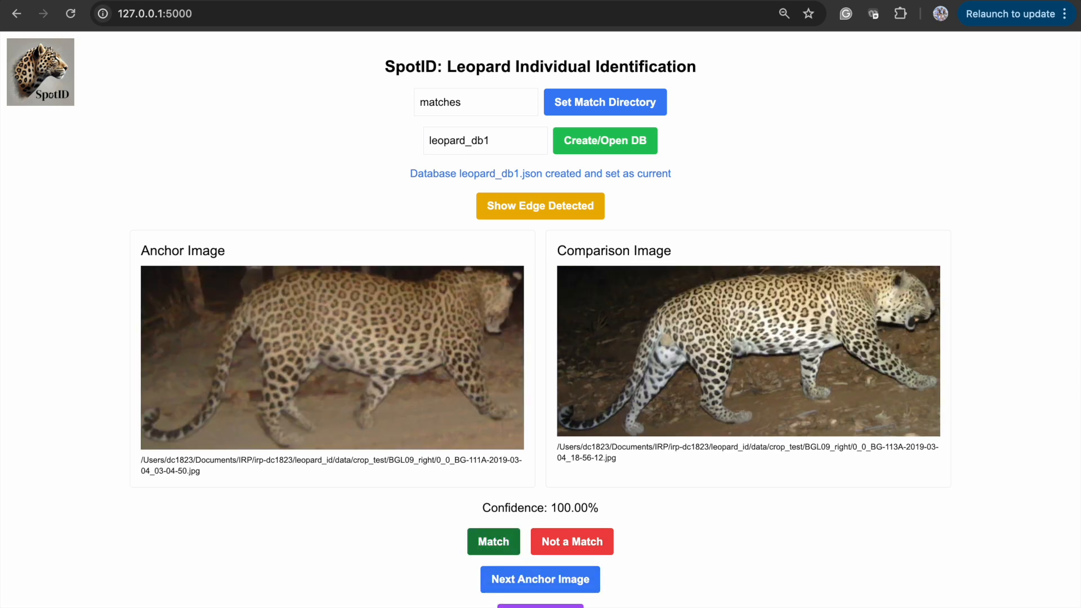
# Mark the comparison images for anchors BG-111A and BG-113A as matches, advancing to the next anchor image after each set.
pyautogui.click(505, 549)
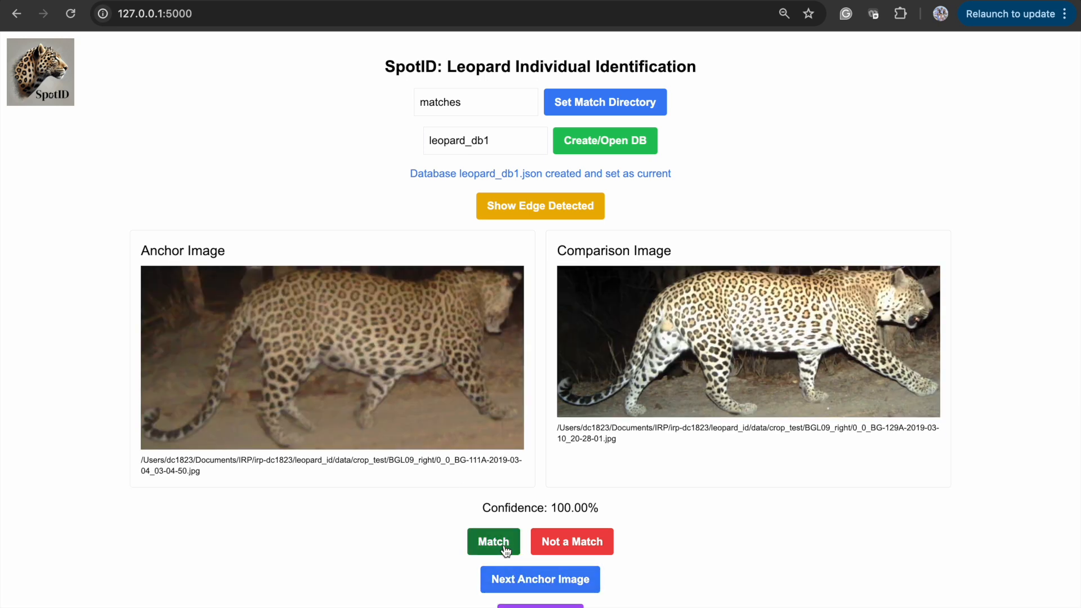
pyautogui.click(506, 549)
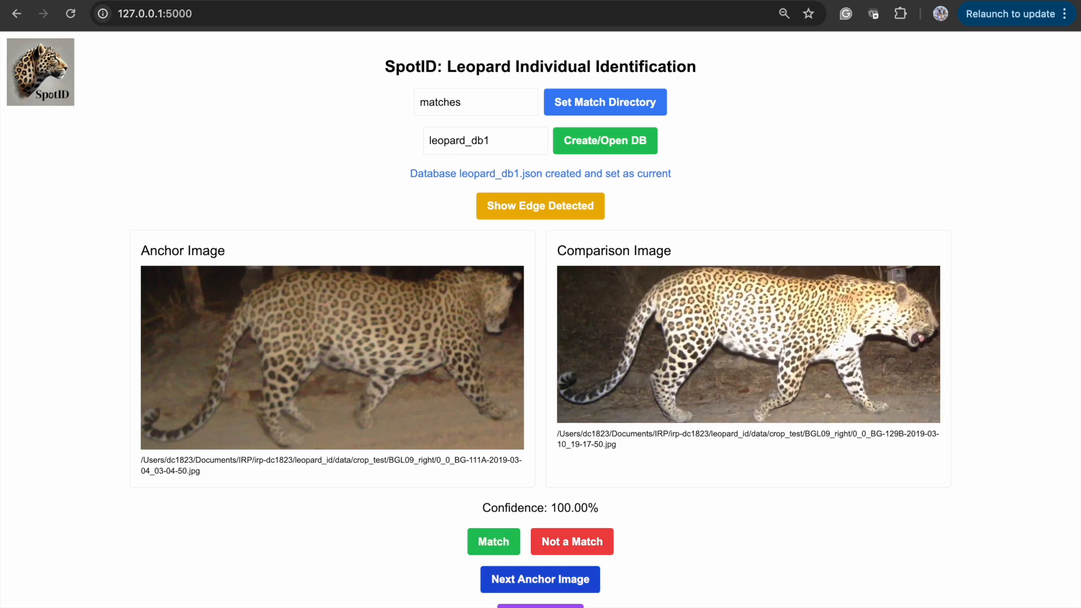
pyautogui.click(510, 579)
pyautogui.click(504, 532)
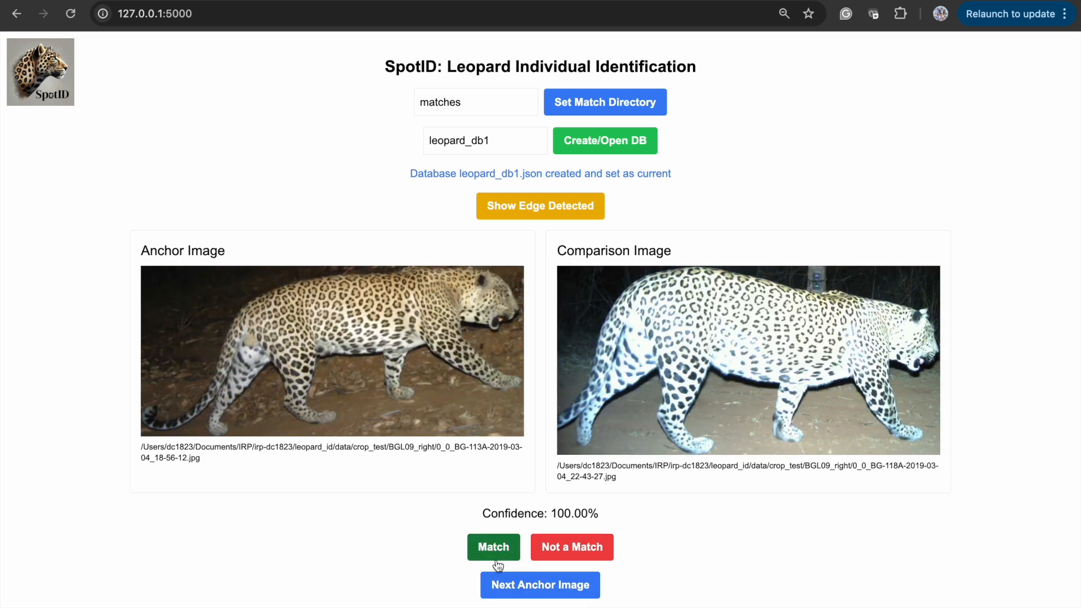
pyautogui.click(503, 552)
pyautogui.click(505, 532)
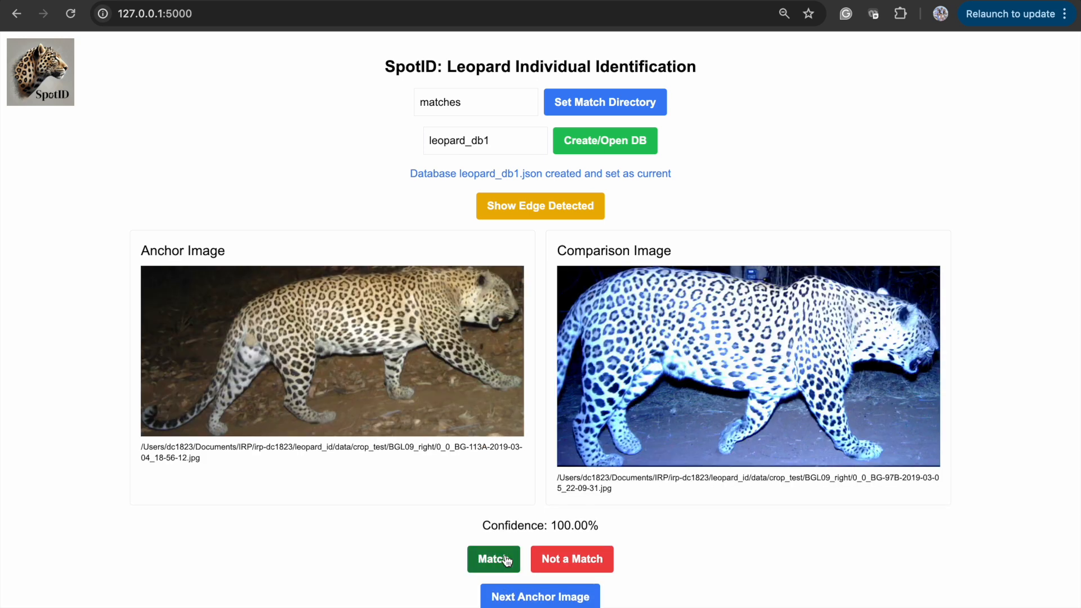
pyautogui.click(508, 589)
# Mark comparison images as matches for anchor BG-117A, advance to the next anchor, and match BG-122A with anchor BG-118A.
pyautogui.click(491, 510)
pyautogui.click(491, 508)
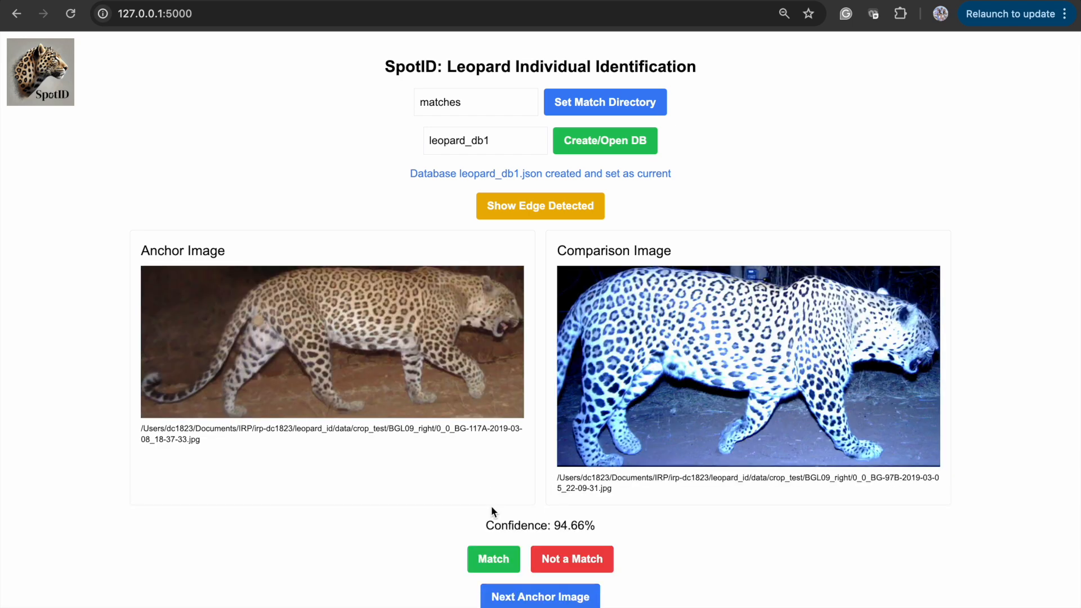
pyautogui.click(494, 556)
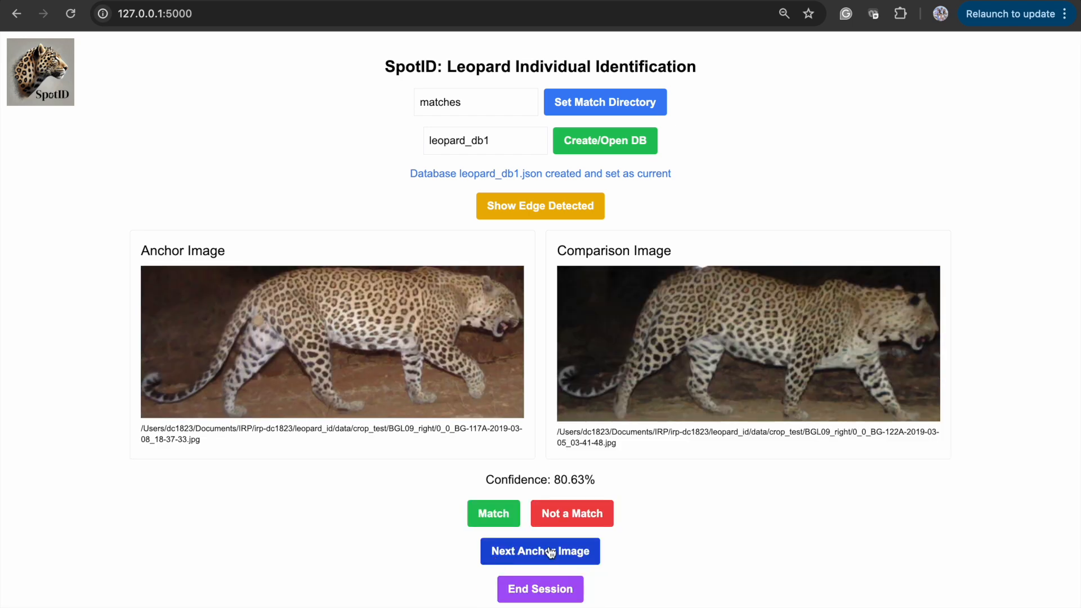
pyautogui.click(547, 552)
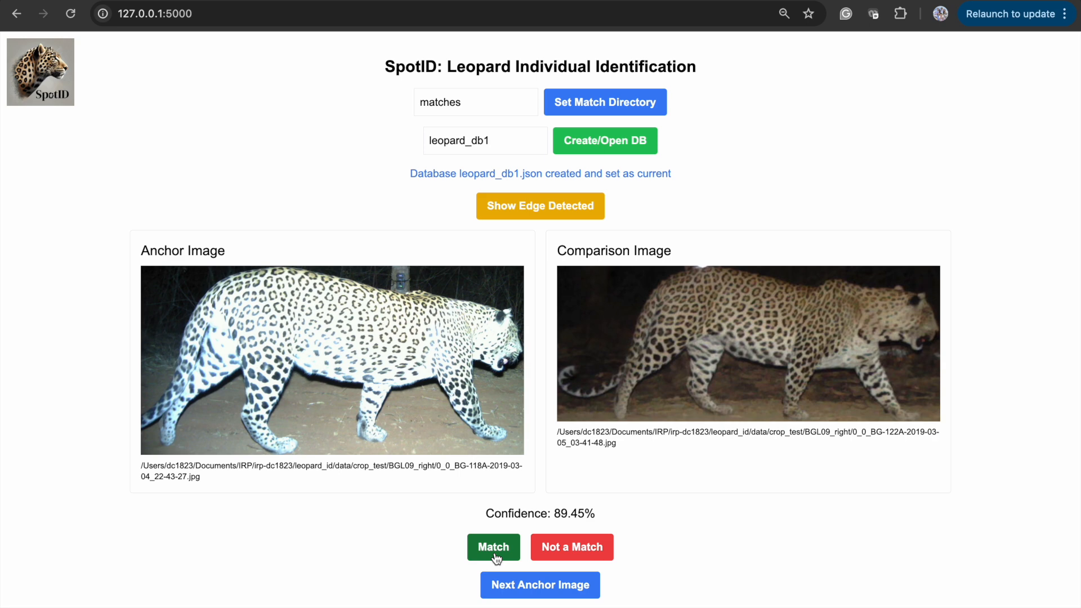
pyautogui.click(494, 557)
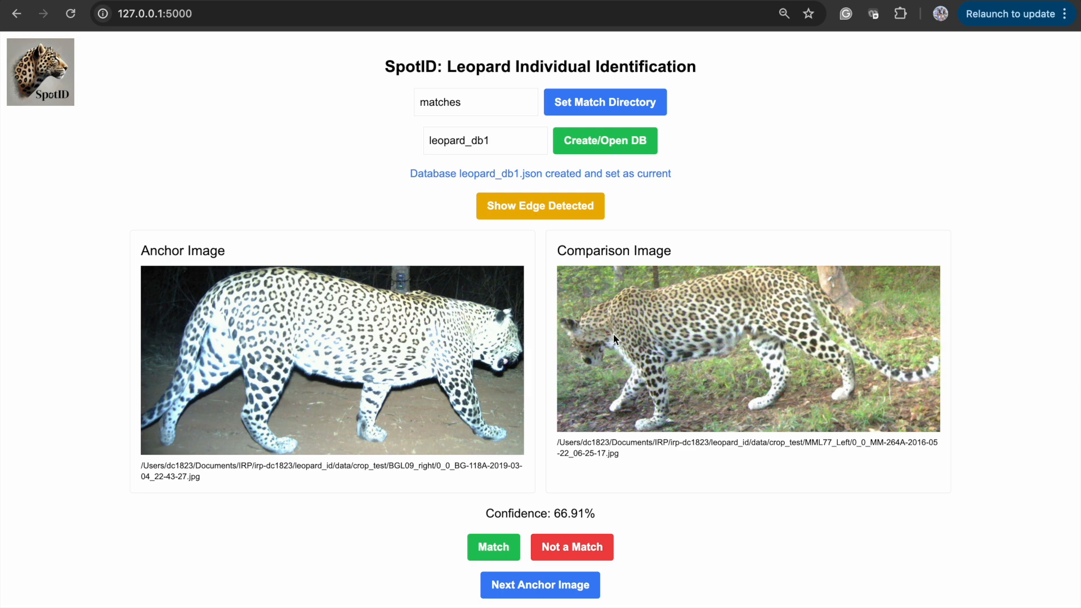
pyautogui.scroll(-1, 613, 334)
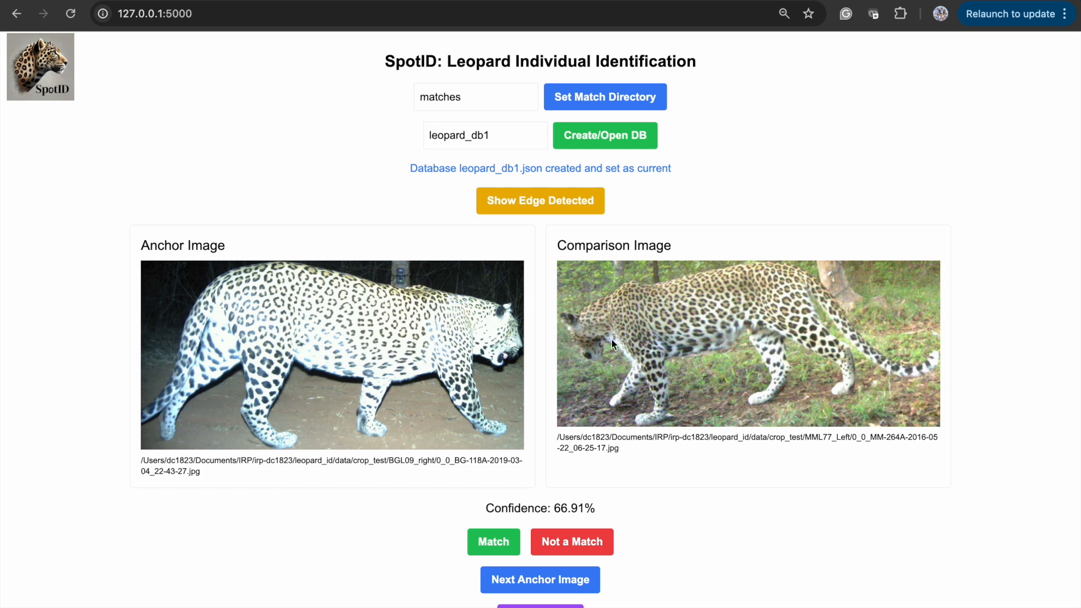
# Highlight the confidence score of the BG-118A and MM-264A pair, enlarge both images to compare their spot patterns, and close the enlarged view.
pyautogui.moveTo(555, 506); pyautogui.dragTo(594, 508)
pyautogui.click(581, 507)
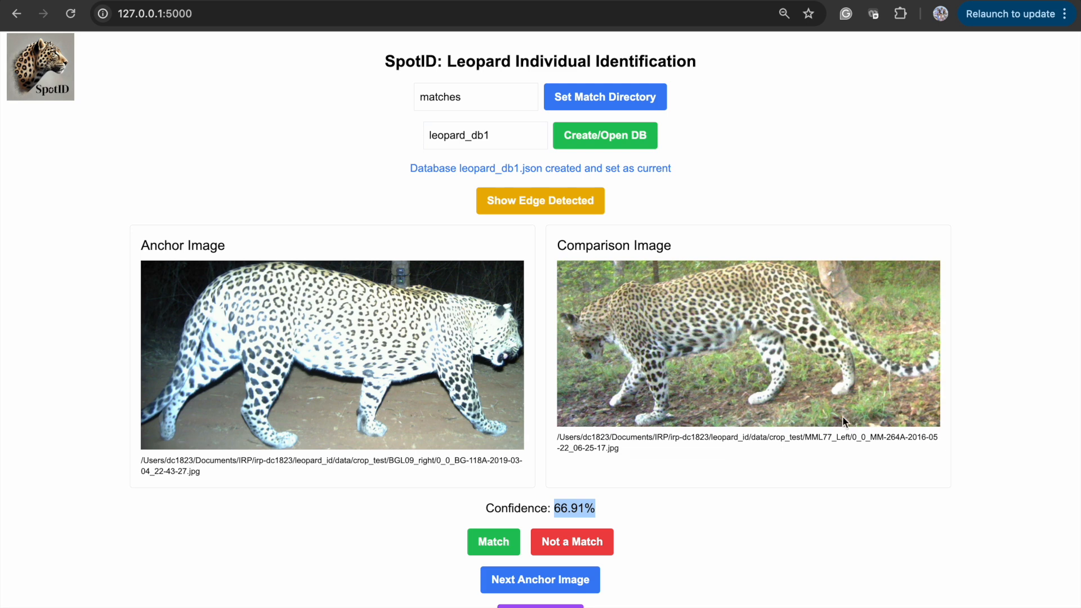
pyautogui.click(389, 459)
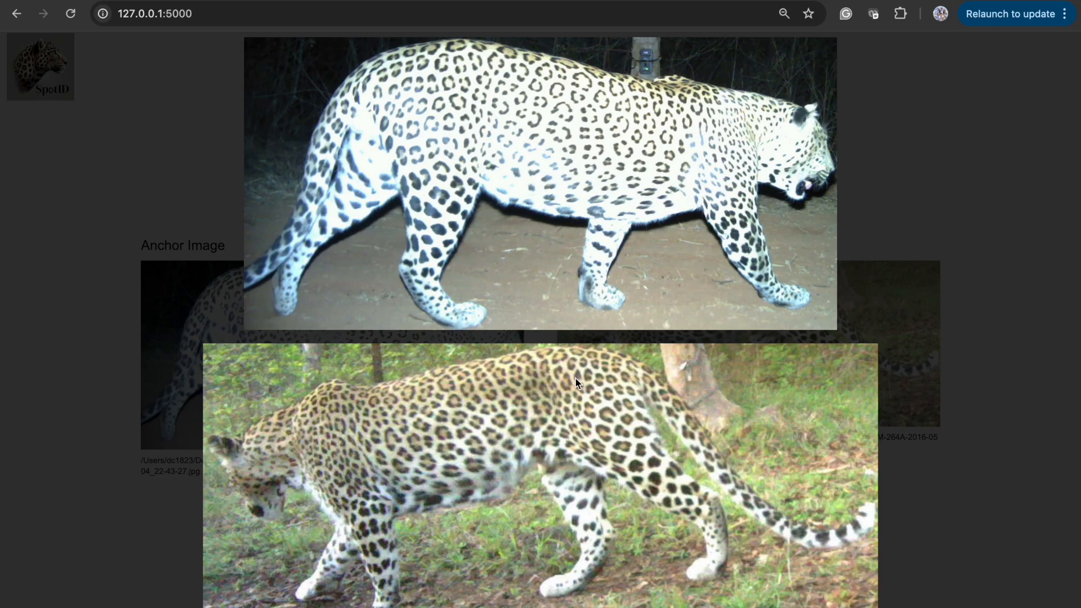
pyautogui.click(944, 227)
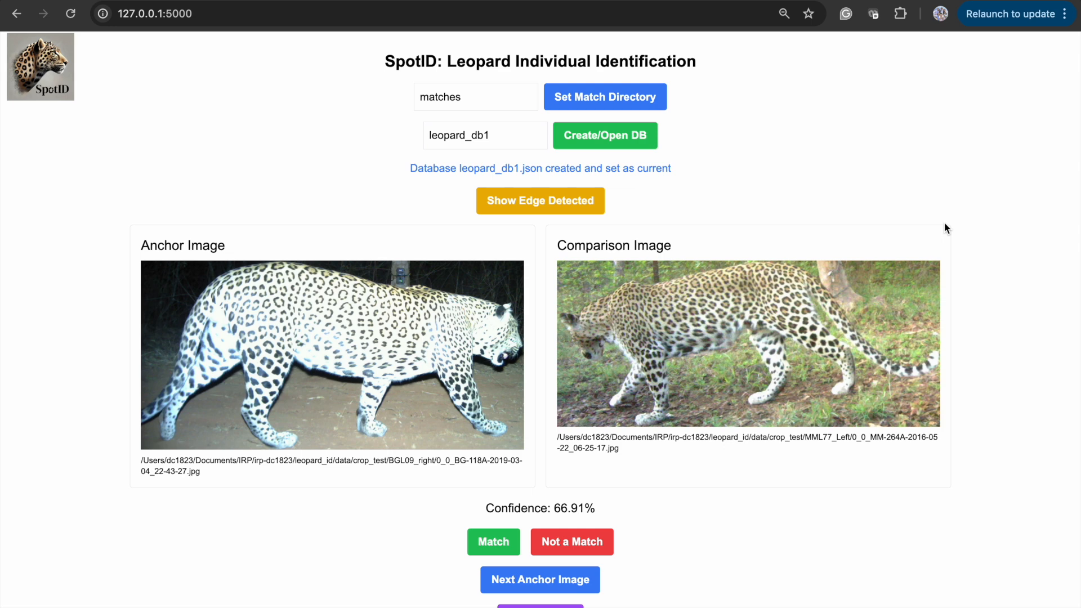
# Advance through the anchor images following BG-118A until BG-23A-2020-08-07_23-35-39 is the anchor.
pyautogui.click(535, 576)
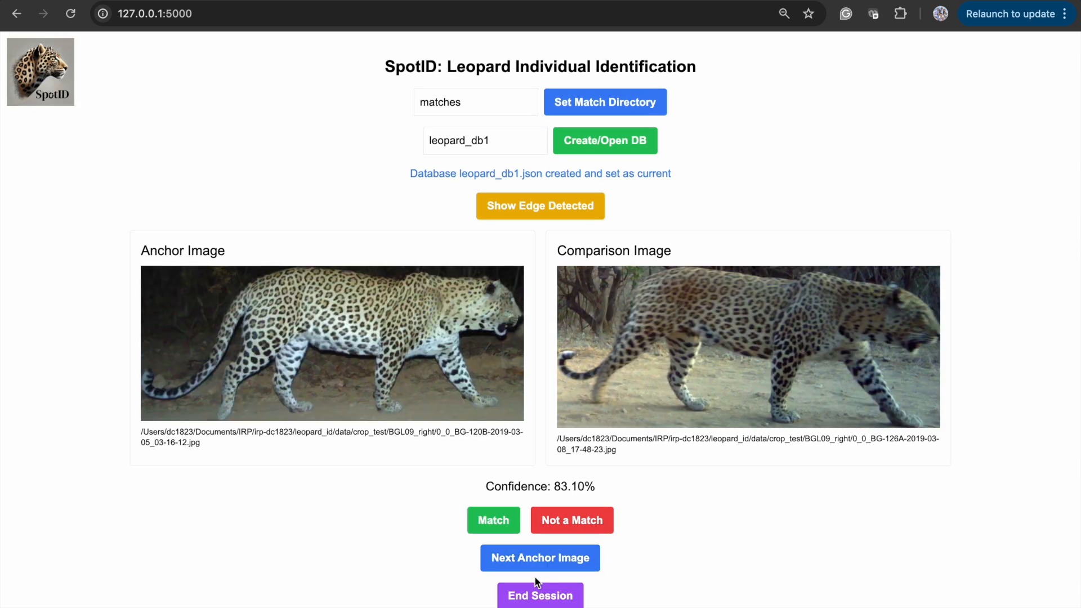
pyautogui.click(541, 562)
pyautogui.click(540, 563)
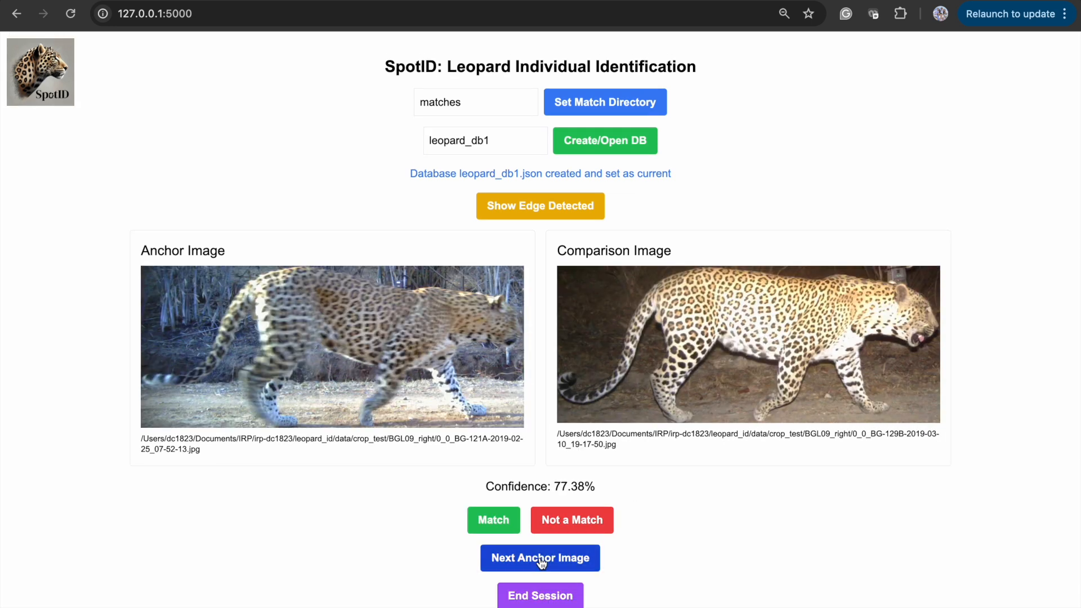
pyautogui.click(541, 563)
pyautogui.click(542, 563)
pyautogui.click(542, 563)
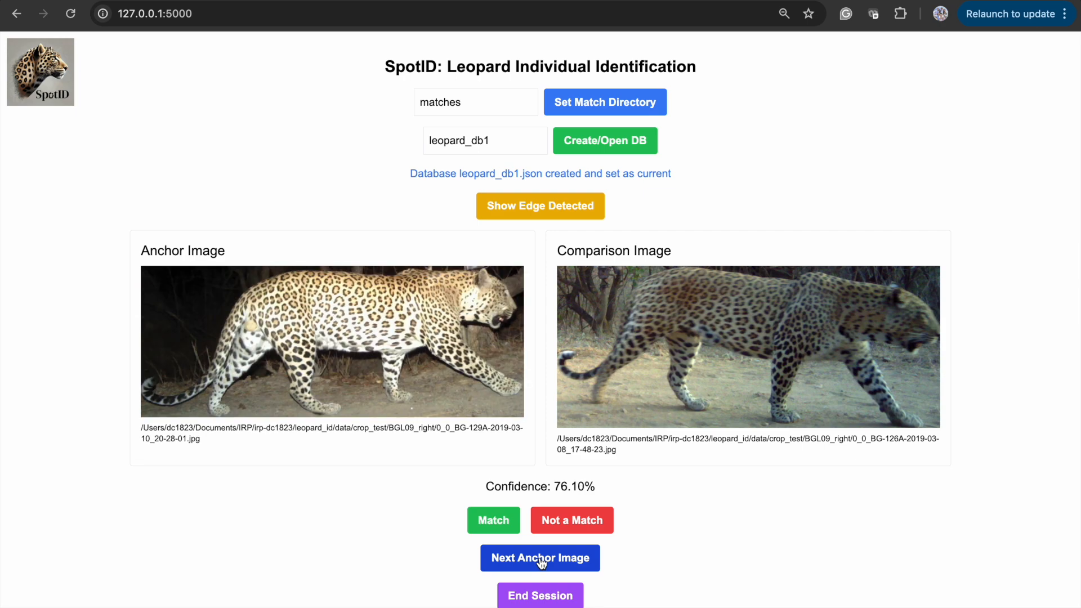
pyautogui.click(542, 564)
pyautogui.click(541, 563)
pyautogui.click(541, 563)
pyautogui.click(542, 563)
pyautogui.click(542, 563)
pyautogui.click(529, 588)
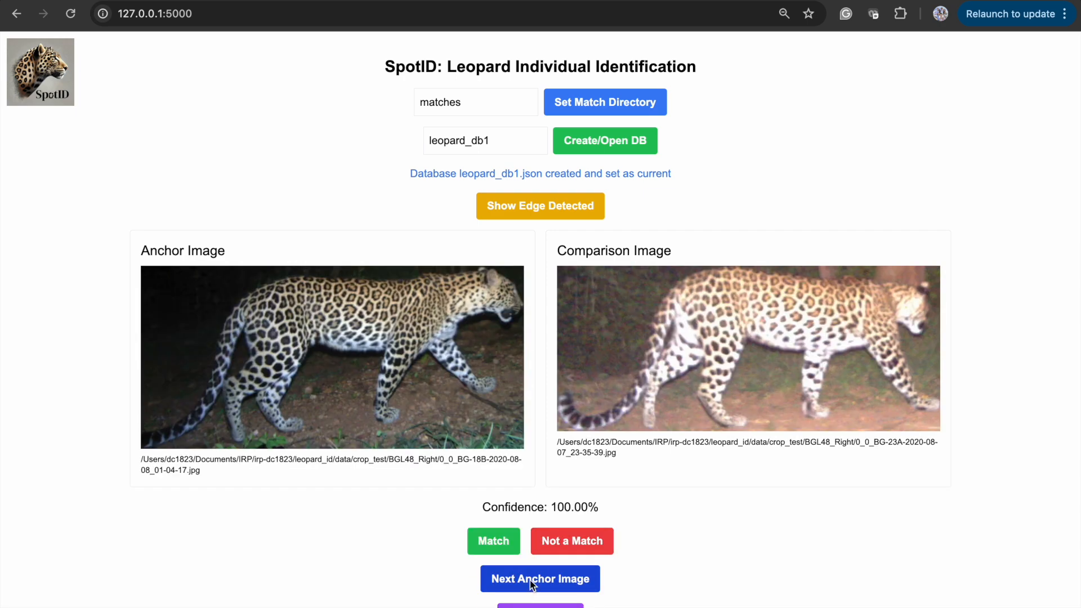
pyautogui.click(530, 587)
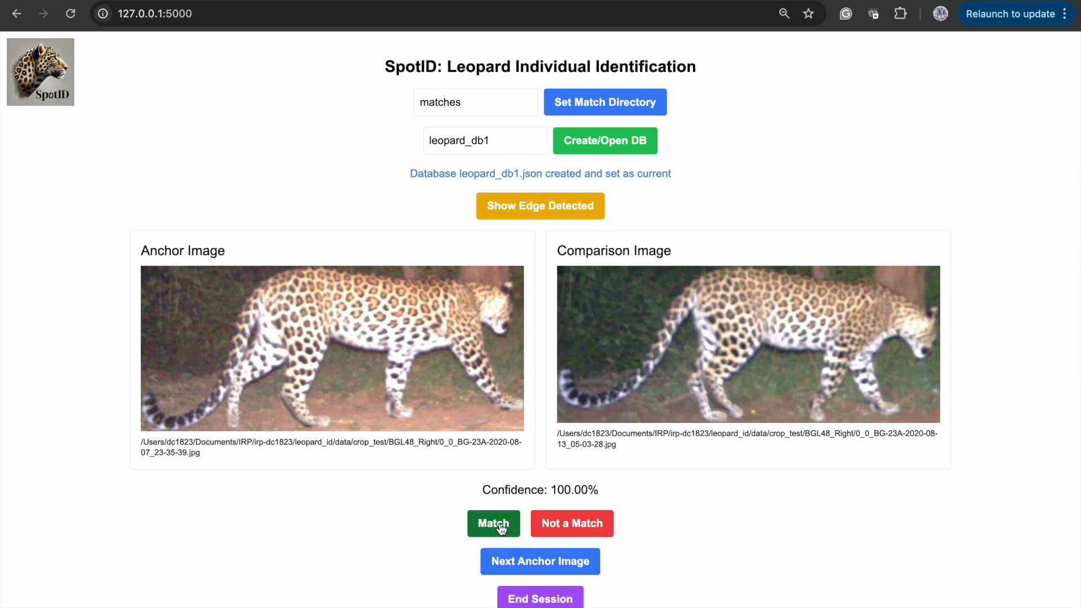
# Mark the BG-23A and BG-18B comparison images as matches for anchor BG-23A and end the session.
pyautogui.click(500, 528)
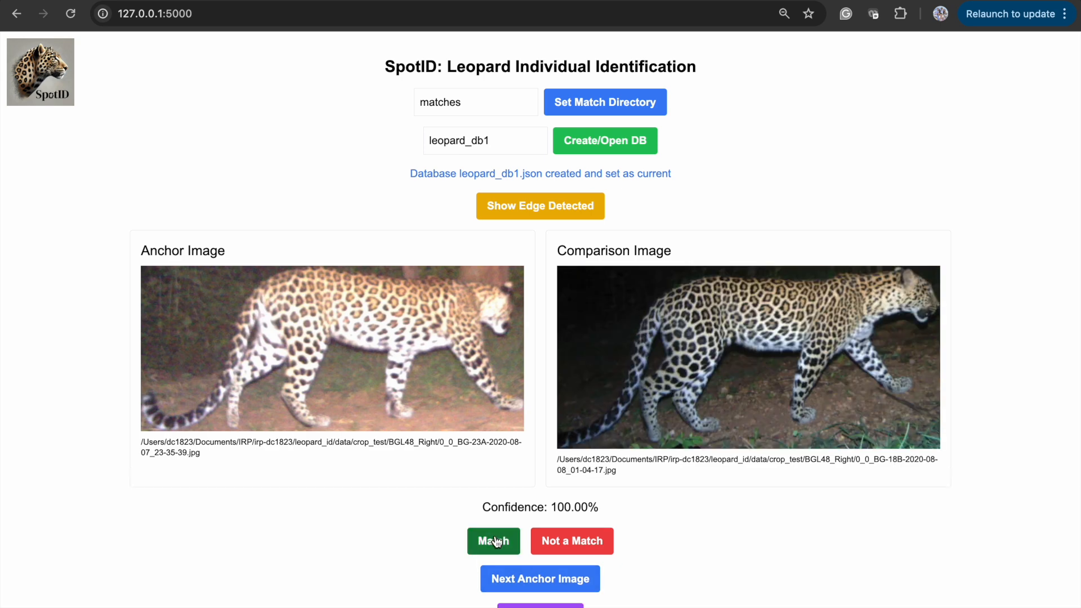
pyautogui.click(495, 541)
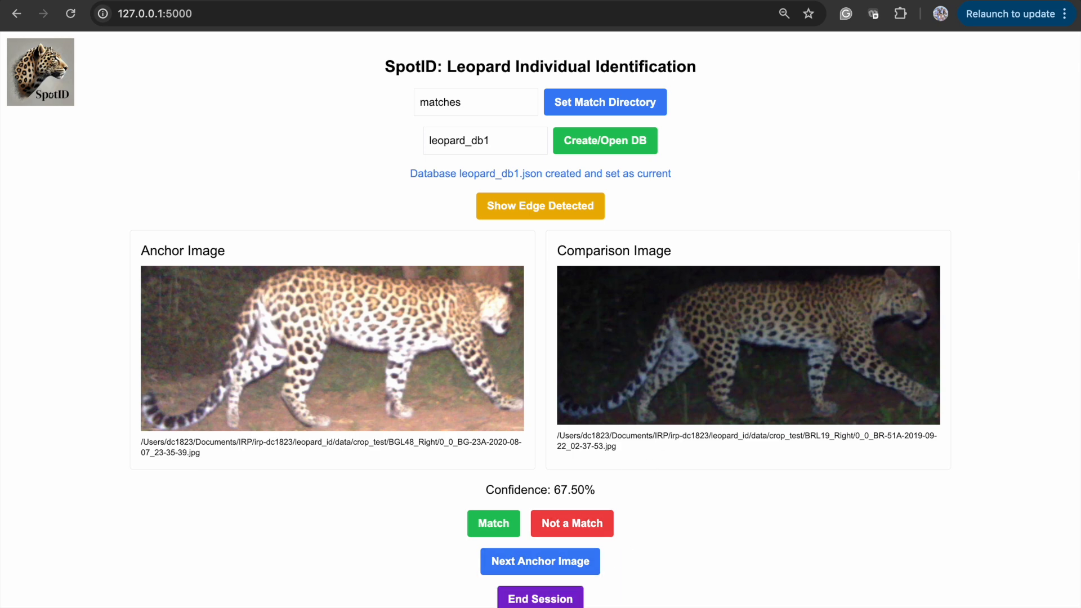
pyautogui.click(544, 599)
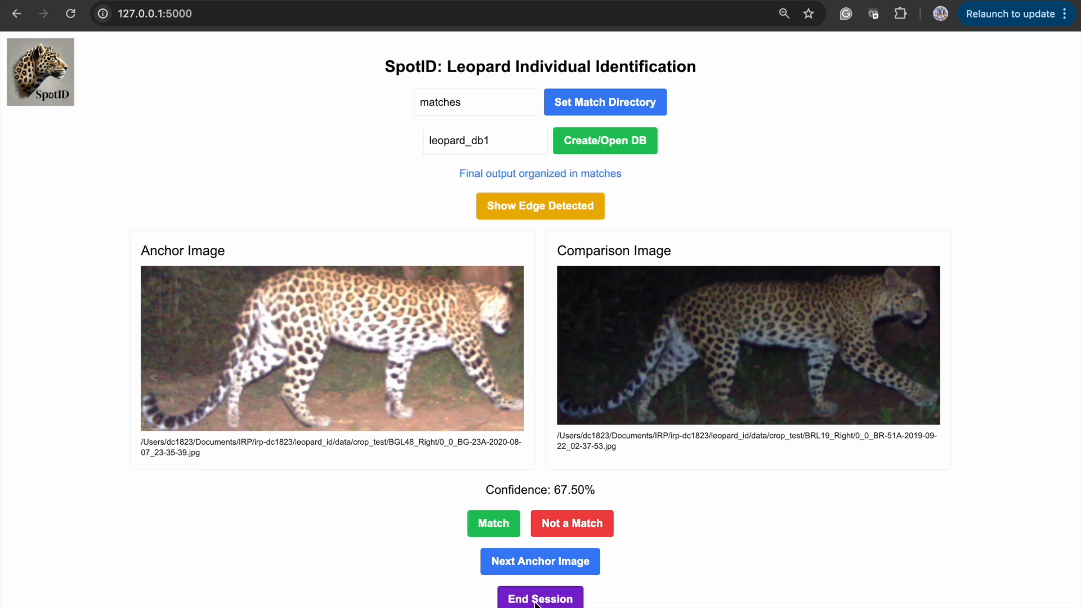
# Switch to Finder and open the matches folder inside the interface folder of irp-dc1823.
pyautogui.hotkey('ctrl', 'Left')
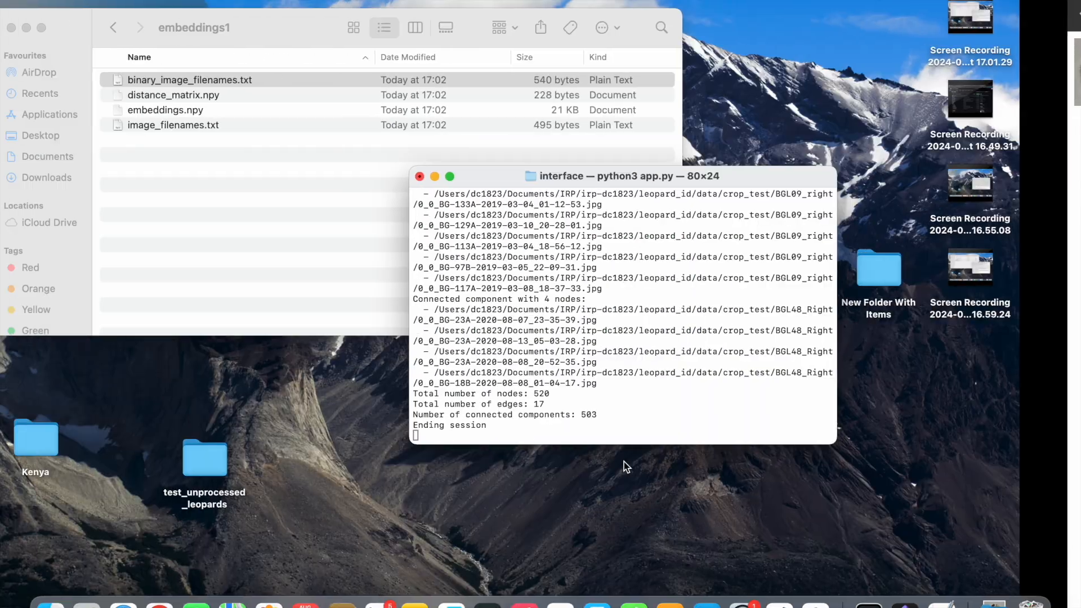
pyautogui.click(332, 150)
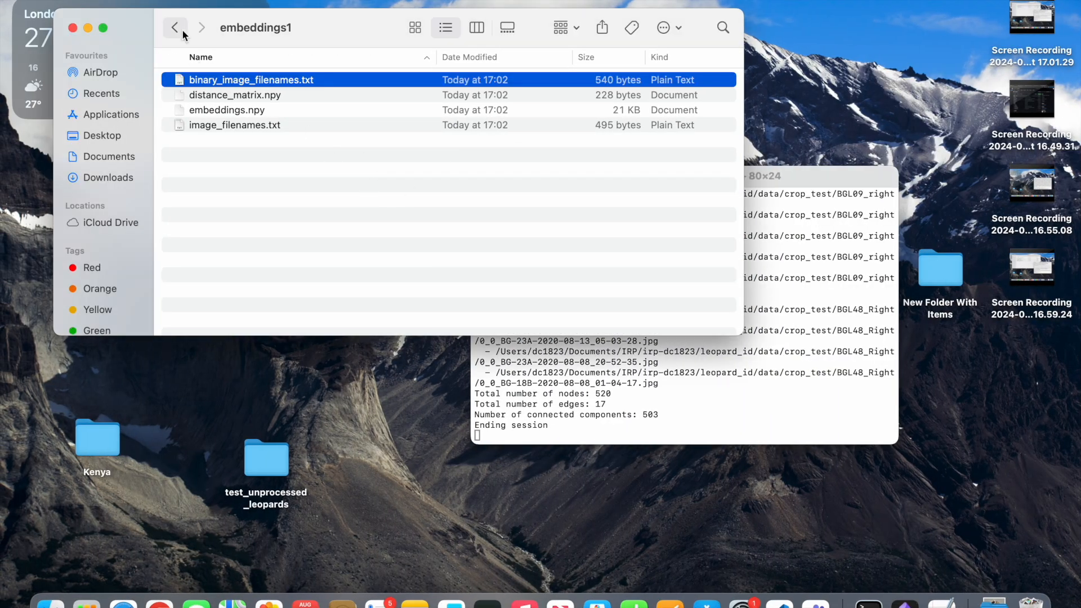
pyautogui.click(175, 28)
pyautogui.doubleClick(226, 96)
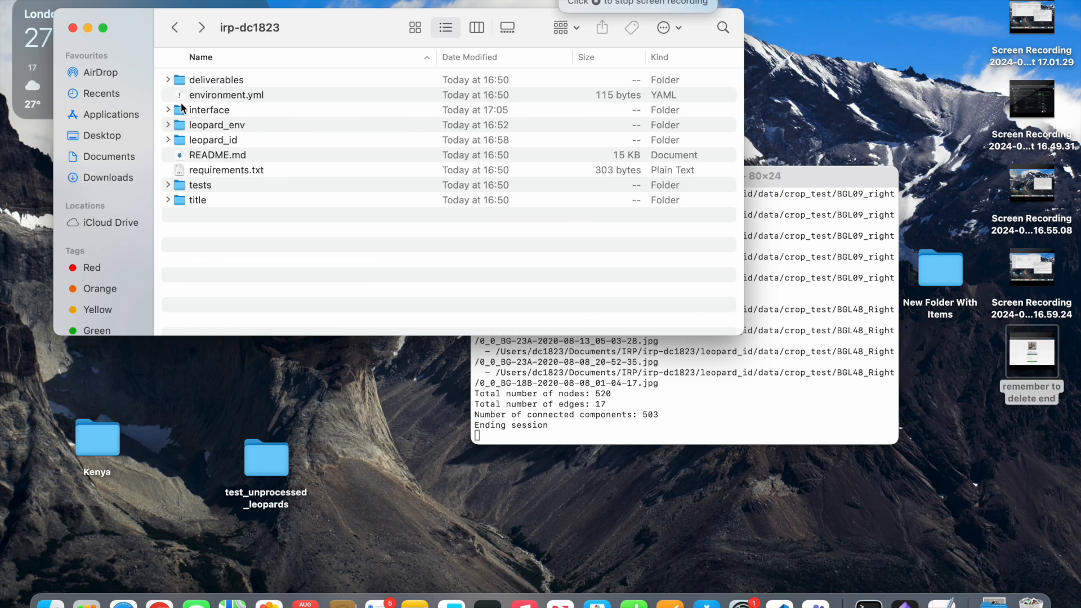
pyautogui.doubleClick(210, 112)
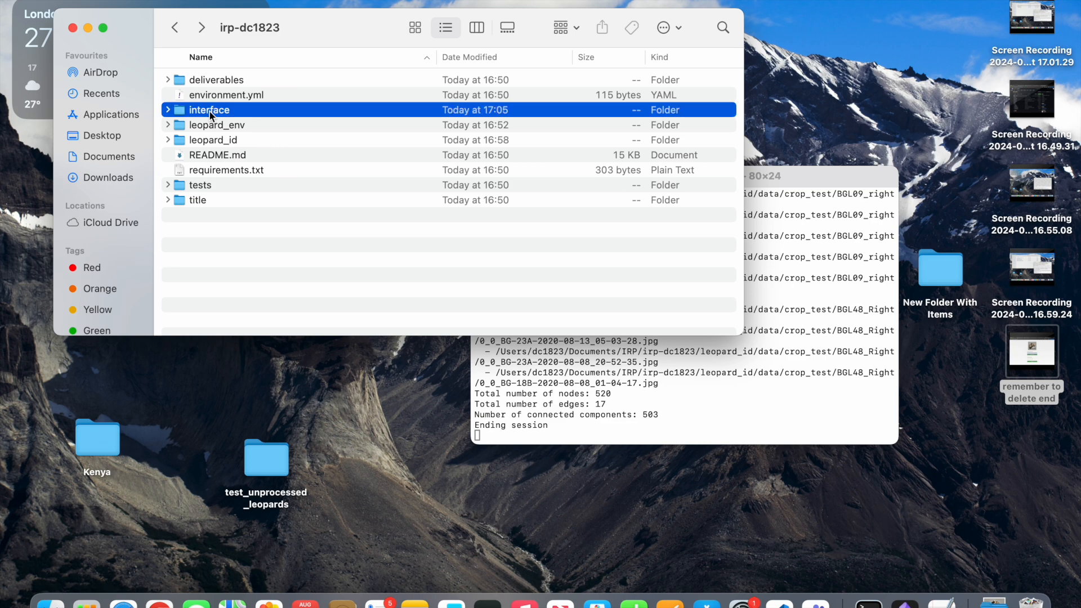
pyautogui.doubleClick(203, 141)
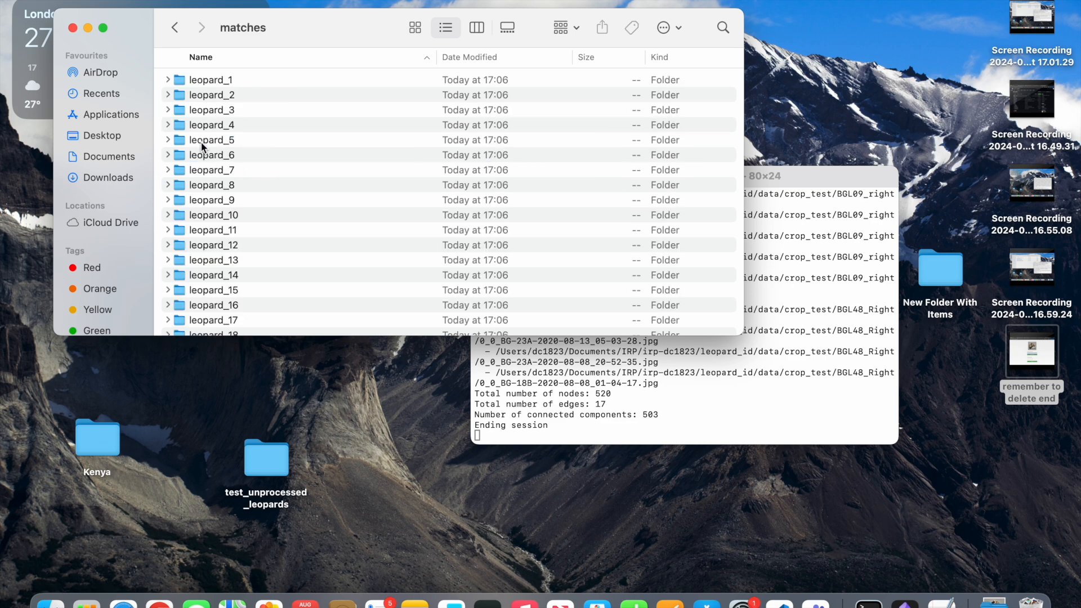
# Open the leopard_1 folder and preview its images one after another, starting from BG-94B.
pyautogui.doubleClick(230, 80)
pyautogui.click(230, 80)
pyautogui.press('space')
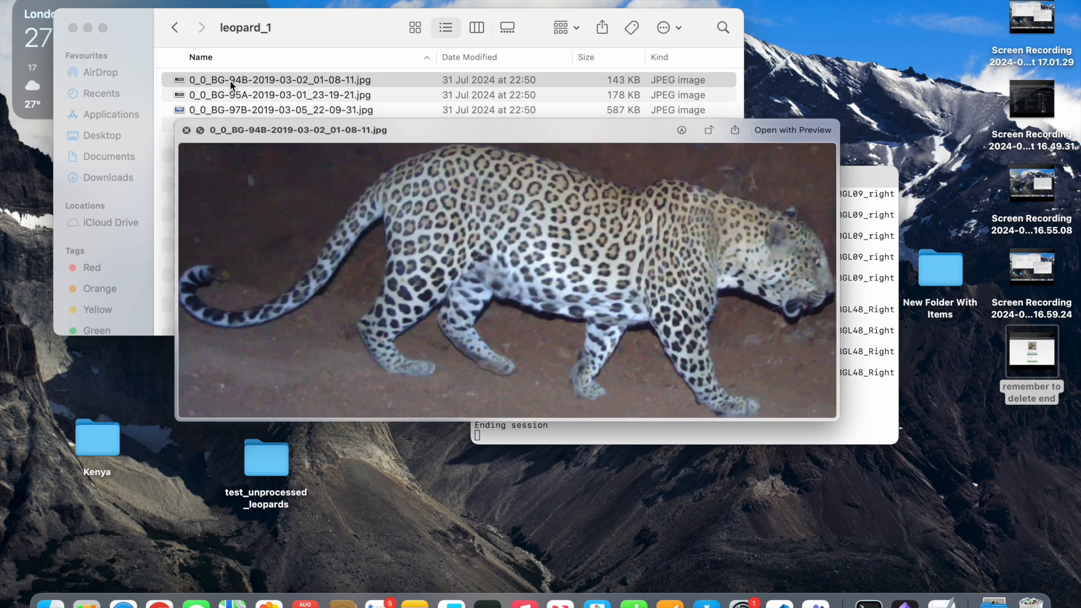
pyautogui.press('Down')
pyautogui.press('Down')
pyautogui.press('Down')
pyautogui.press('Down')
pyautogui.press('Down')
pyautogui.press('Down')
pyautogui.press('Down')
pyautogui.press('Down')
pyautogui.press('Down')
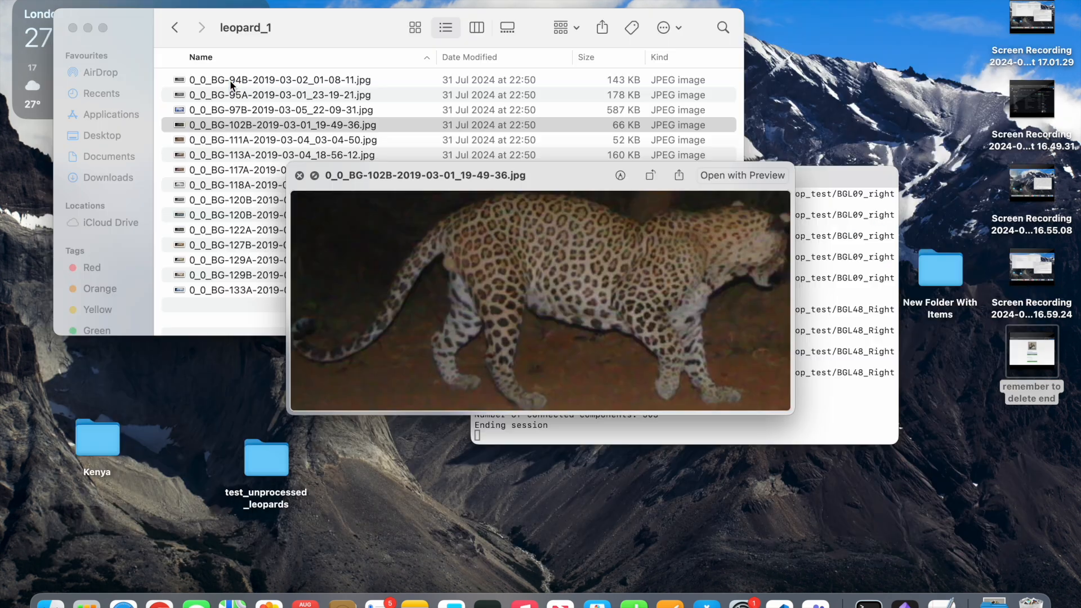
pyautogui.press('space')
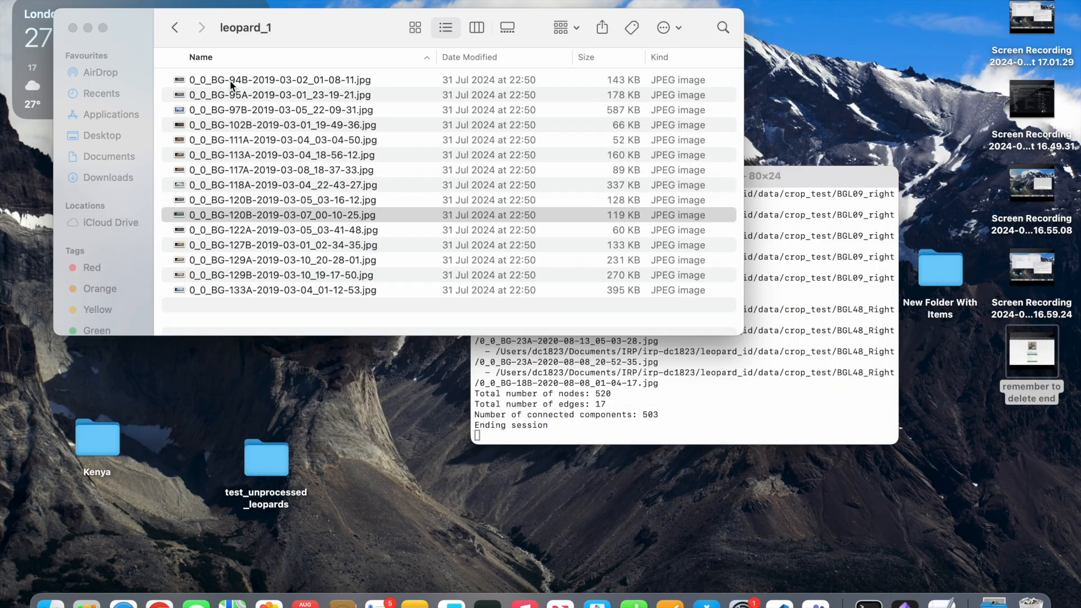
# Return to the matches folder, survey its leopard folders and check the contents of several, such as leopard_2 and leopard_8.
pyautogui.click(174, 27)
pyautogui.scroll(-20, 228, 184)
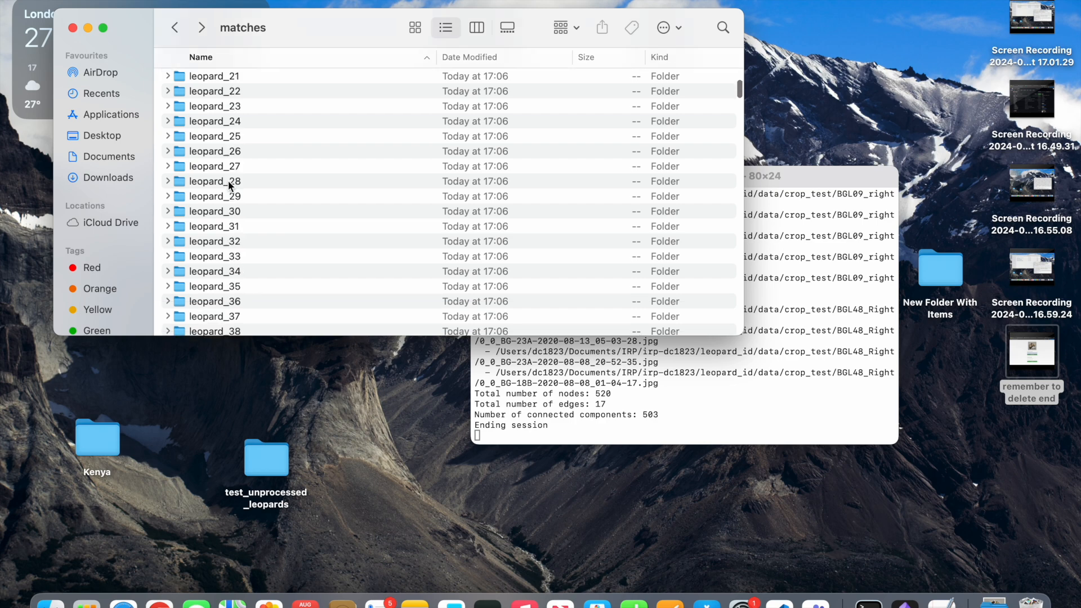
pyautogui.scroll(-10, 253, 212)
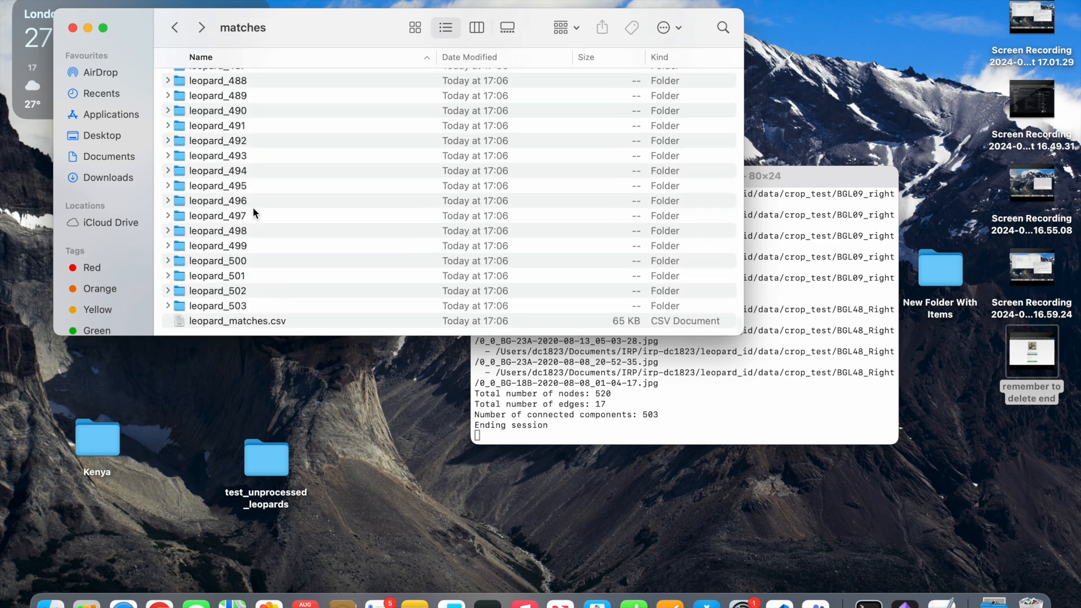
pyautogui.scroll(20, 254, 212)
pyautogui.scroll(5, 252, 209)
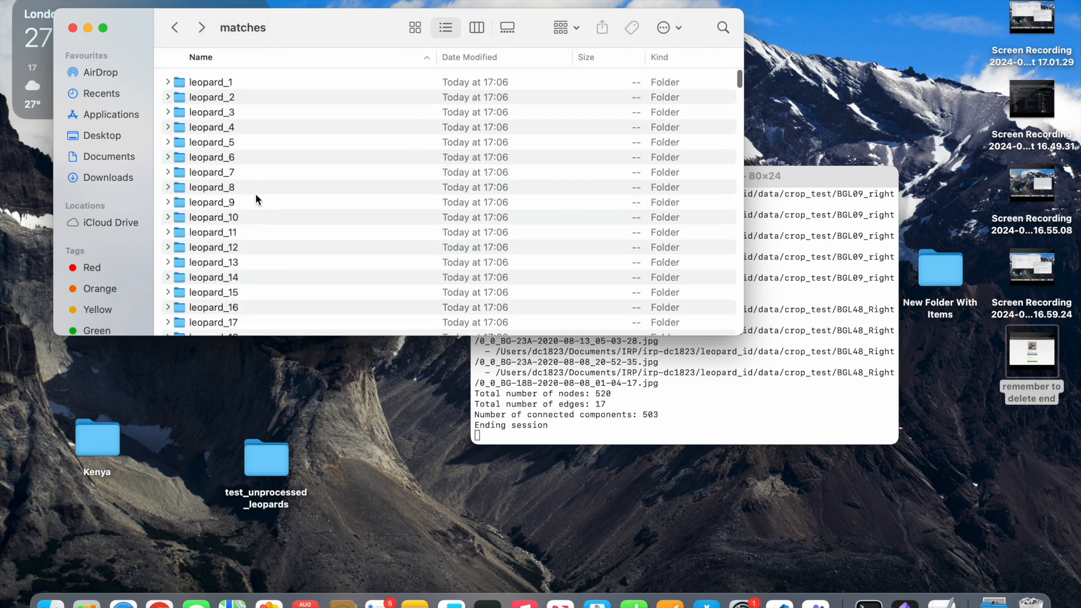
pyautogui.doubleClick(239, 100)
pyautogui.click(176, 28)
pyautogui.doubleClick(213, 106)
pyautogui.click(176, 29)
pyautogui.doubleClick(210, 140)
pyautogui.click(178, 29)
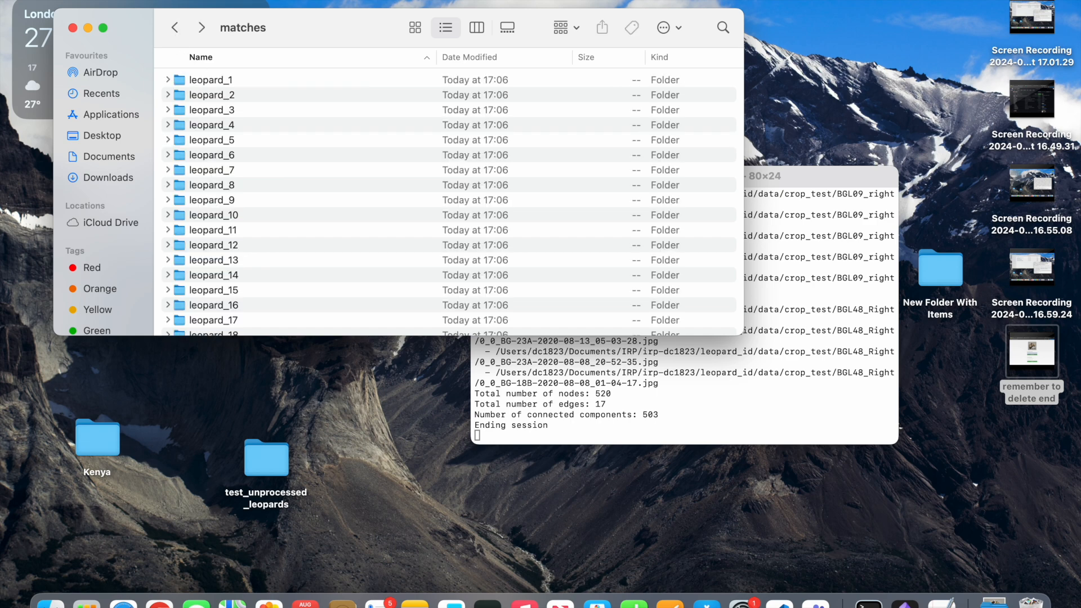
pyautogui.doubleClick(213, 185)
pyautogui.press('super+bracketleft')
# Find the leopard_matches.csv file at the end of the matches folder and preview it.
pyautogui.scroll(-20, 253, 129)
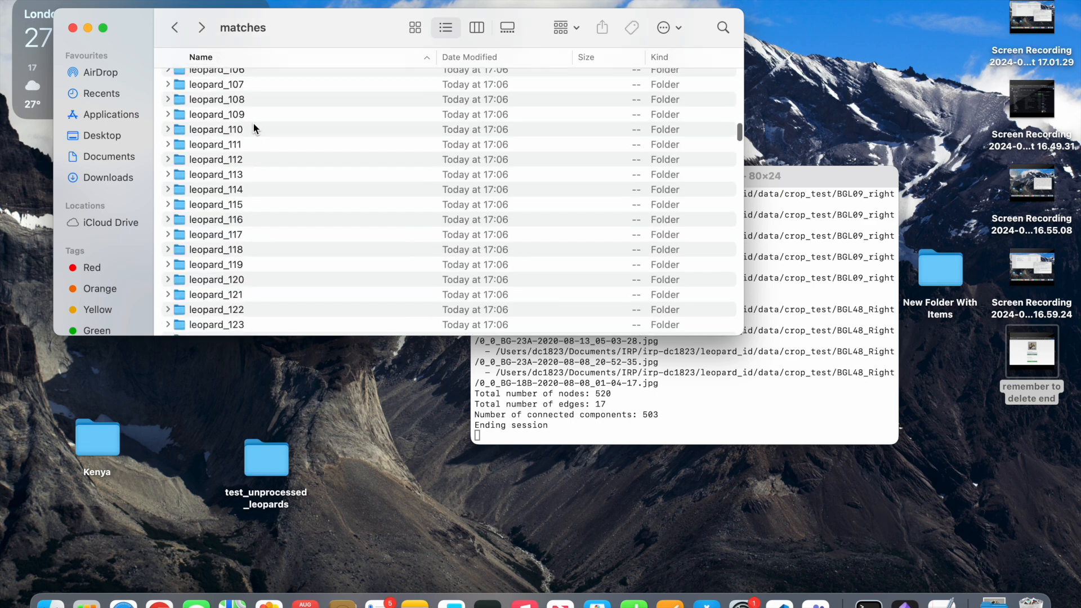
pyautogui.scroll(-10, 243, 217)
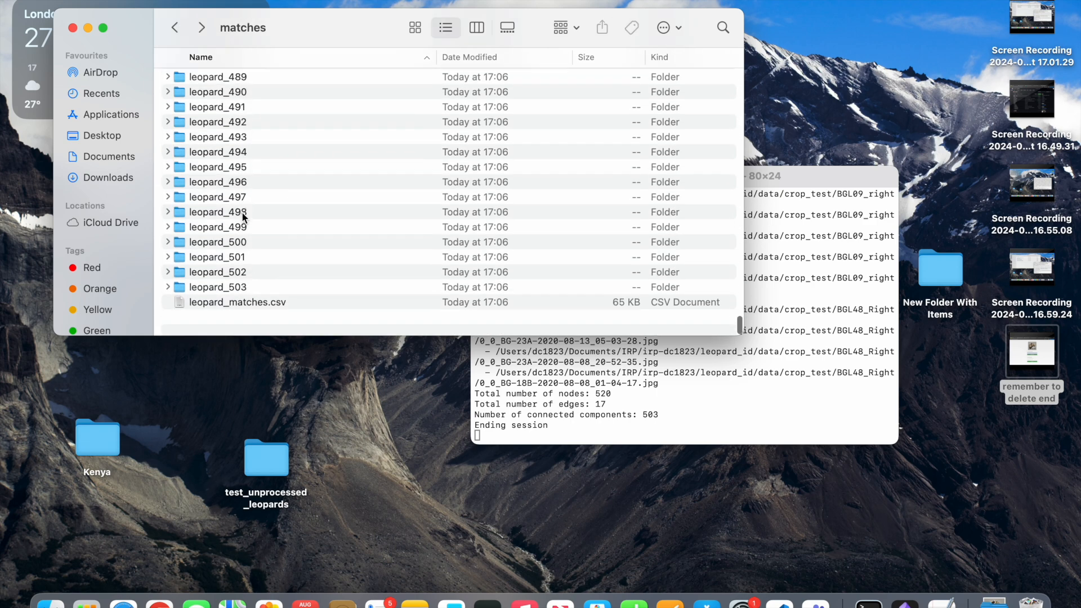
pyautogui.click(245, 321)
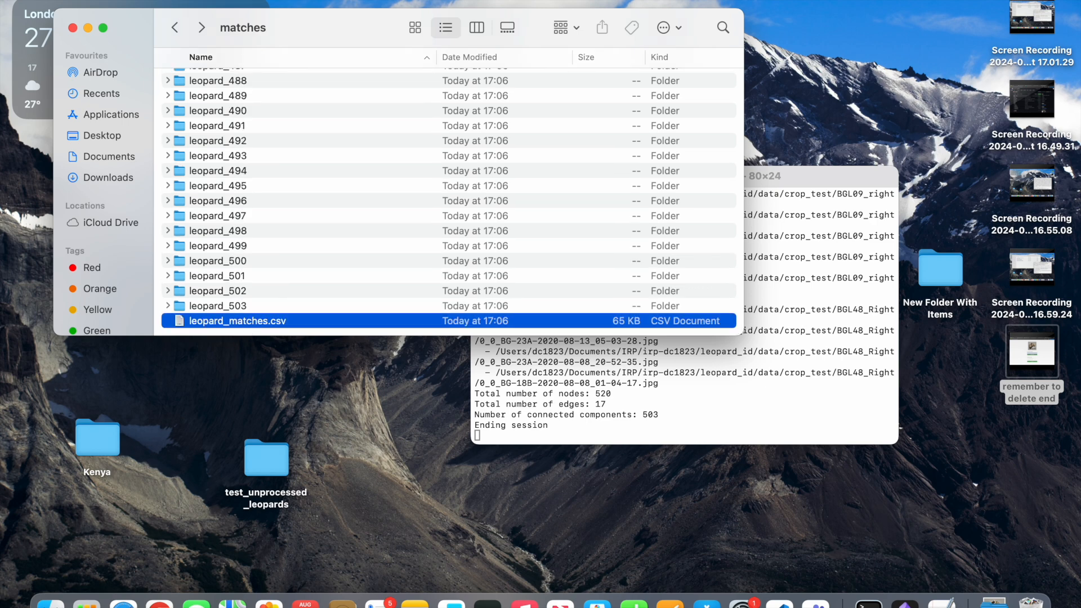
pyautogui.press('space')
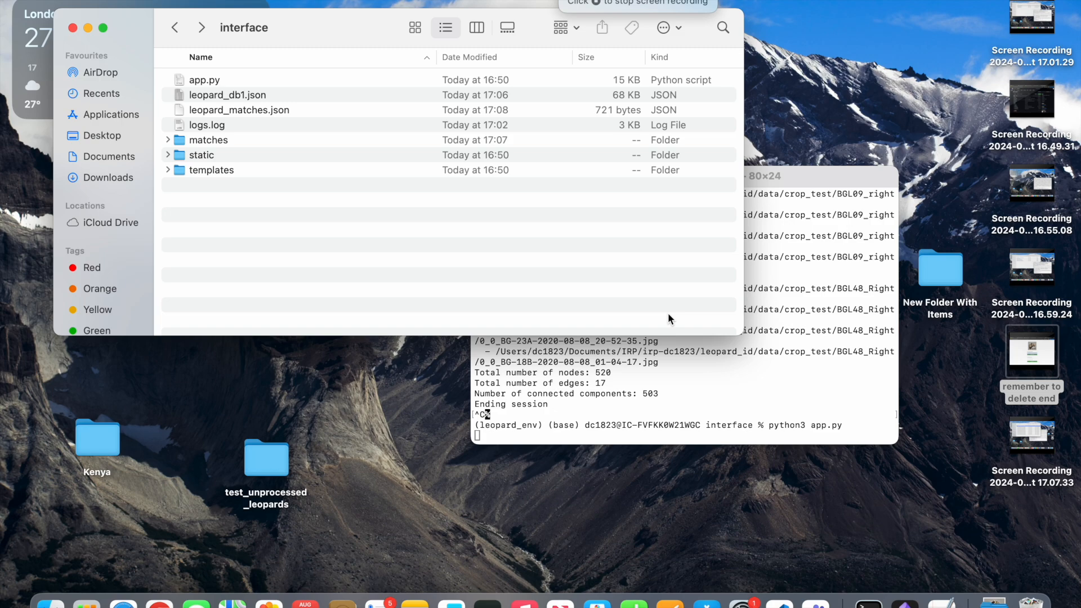
# Check the terminal running app.py, switch to the browser and reload the SpotID start page.
pyautogui.click(651, 405)
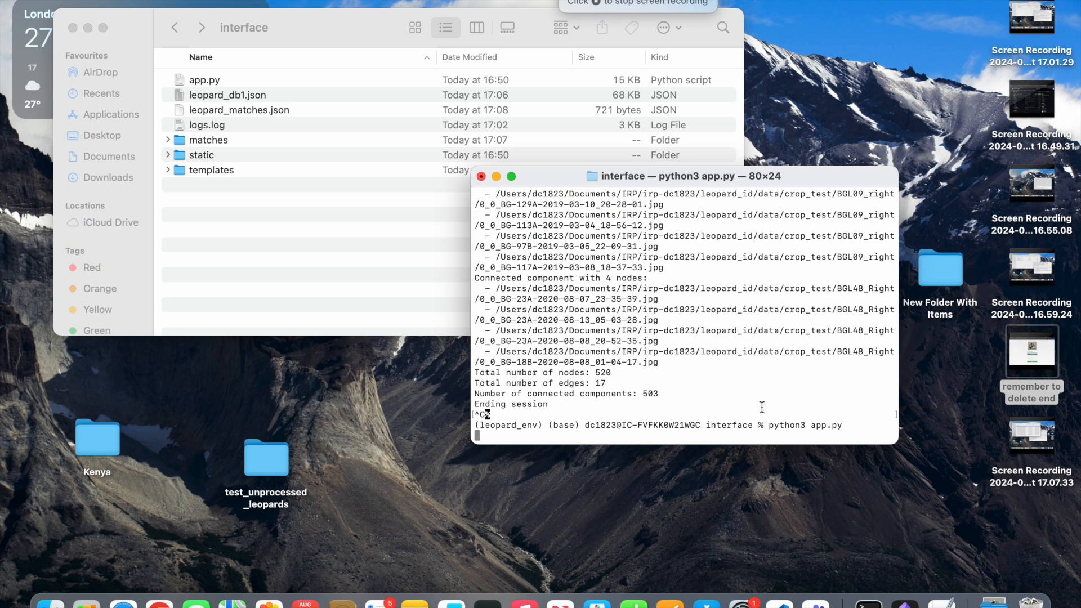
pyautogui.hotkey('ctrl', 'Right')
pyautogui.press('super+r')
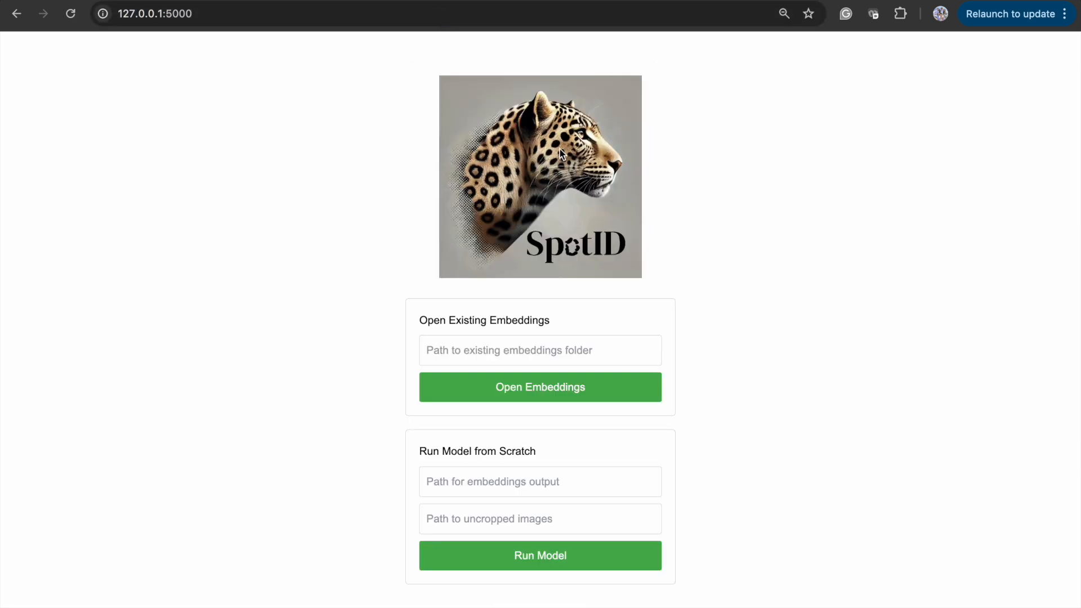
# Fill in a previously used embeddings path, change its ending to leopard_id/embeddings6 and open the existing embeddings.
pyautogui.click(508, 350)
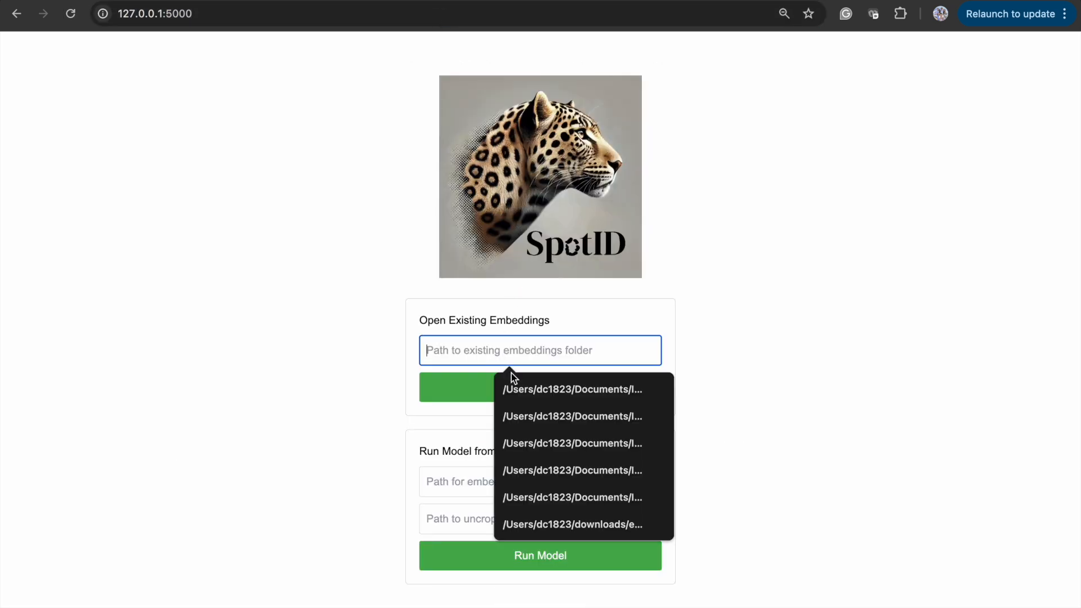
pyautogui.click(512, 377)
pyautogui.click(651, 353)
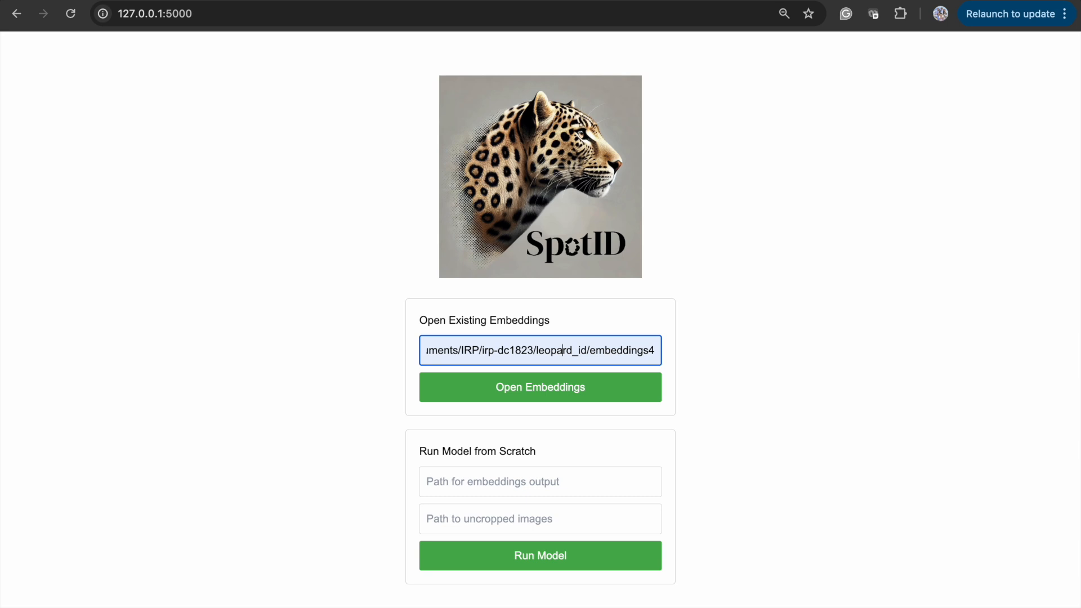
pyautogui.press('Right')
pyautogui.press('Right')
pyautogui.press('Right')
pyautogui.press('BackSpace')
pyautogui.write('6')
pyautogui.click(560, 387)
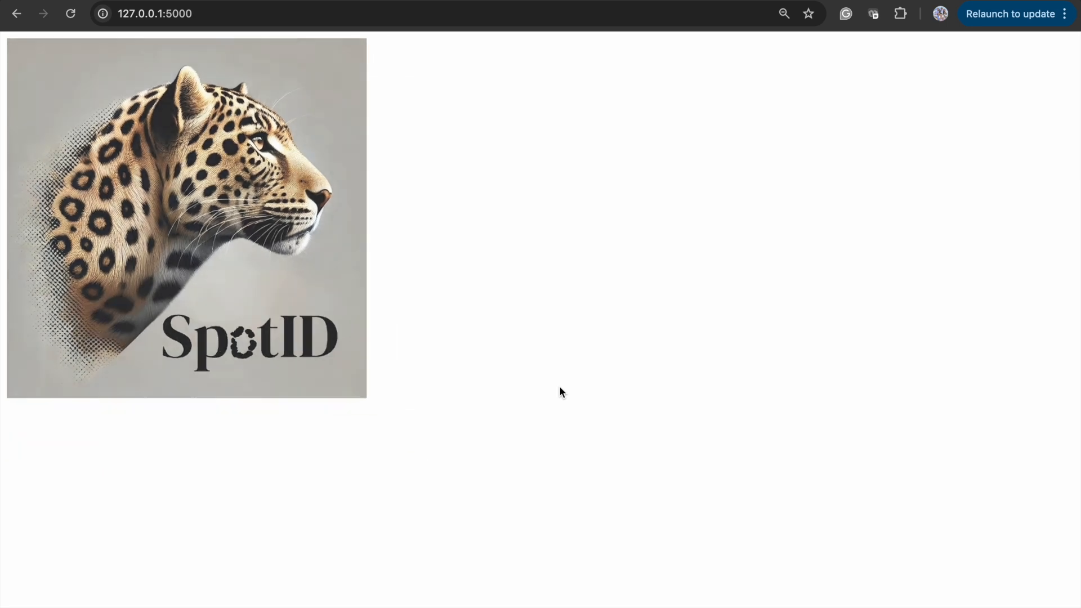
# Set the match directory to matches2 and open the existing database leopard_db1.
pyautogui.click(492, 107)
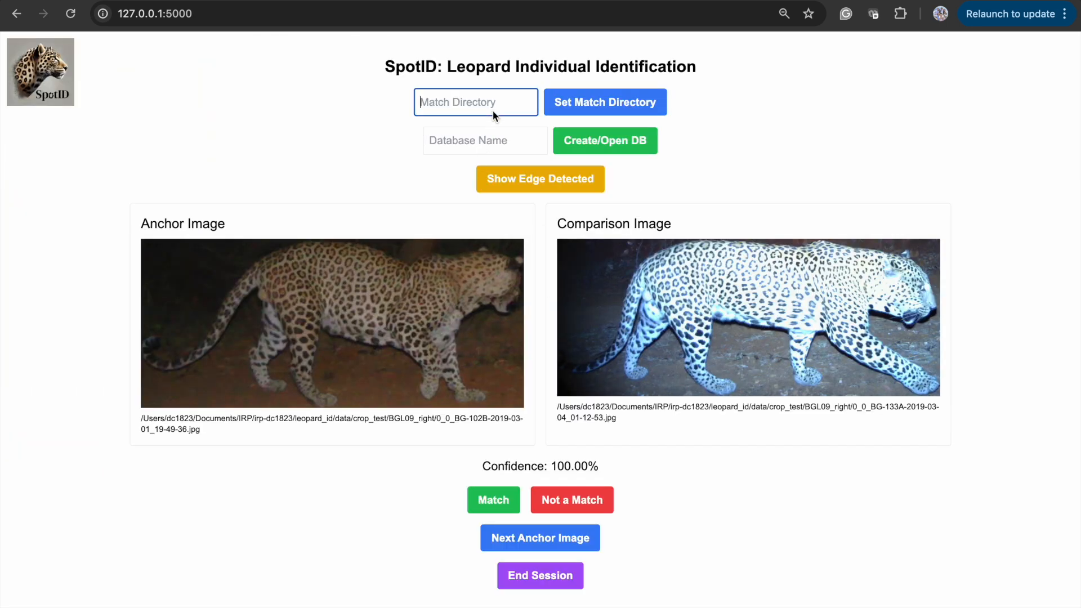
pyautogui.write('matches2')
pyautogui.click(588, 90)
pyautogui.click(503, 141)
pyautogui.write('leopar')
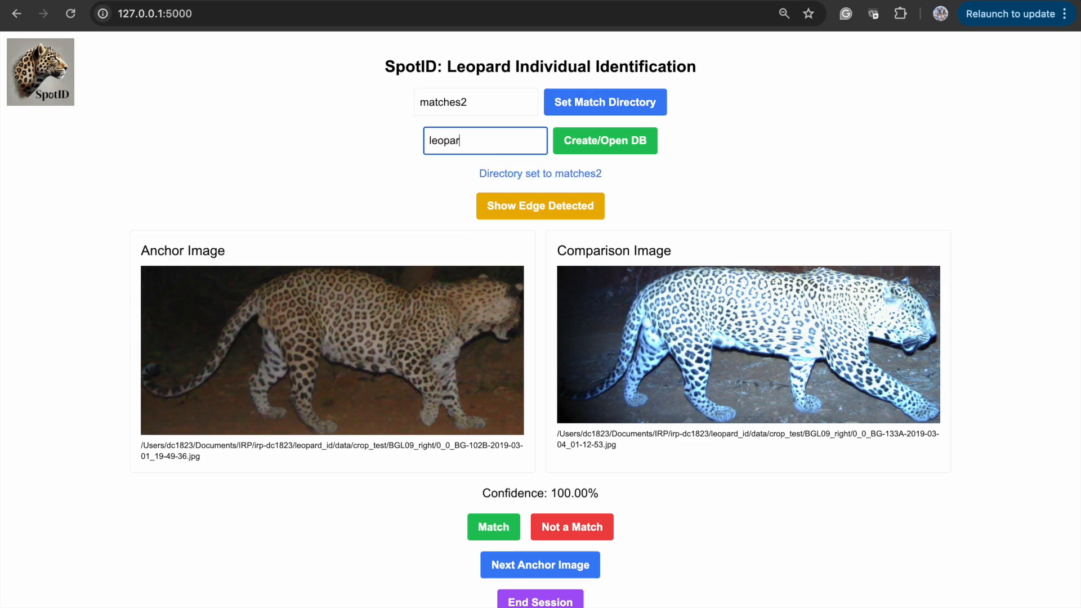
pyautogui.write('d_db1')
pyautogui.click(593, 145)
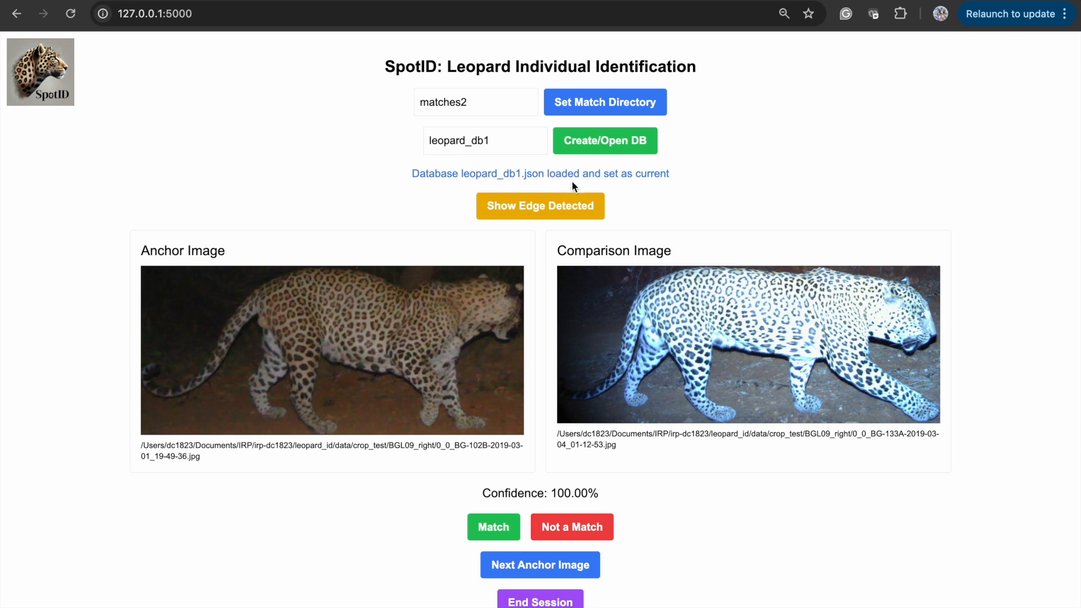
# Advance through the anchor images to BG-74B of BGL51_Right and record its BG-75A comparison image as a match.
pyautogui.click(547, 569)
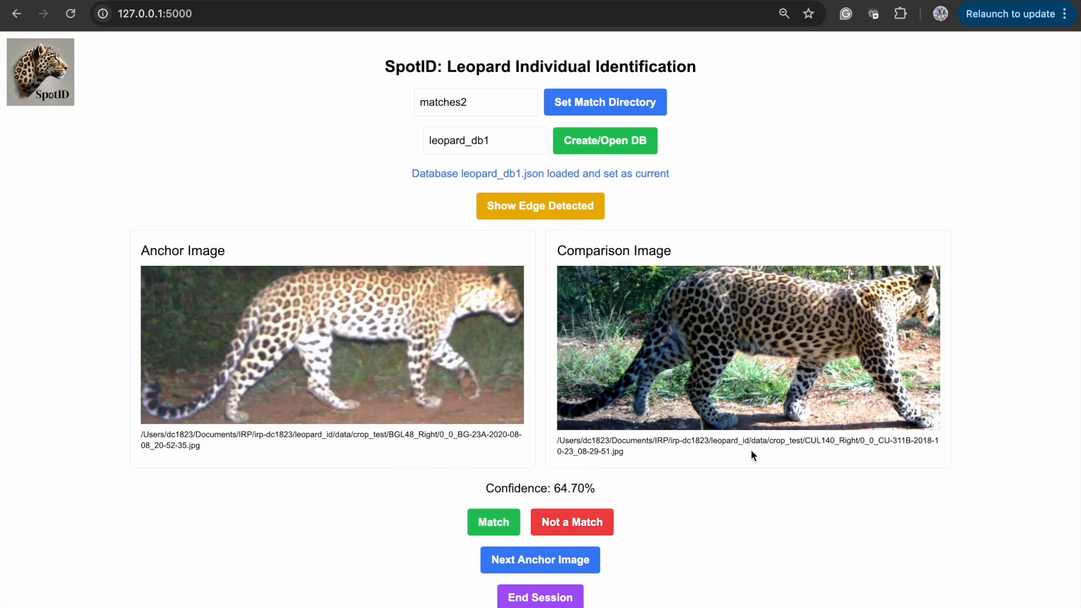
pyautogui.click(530, 562)
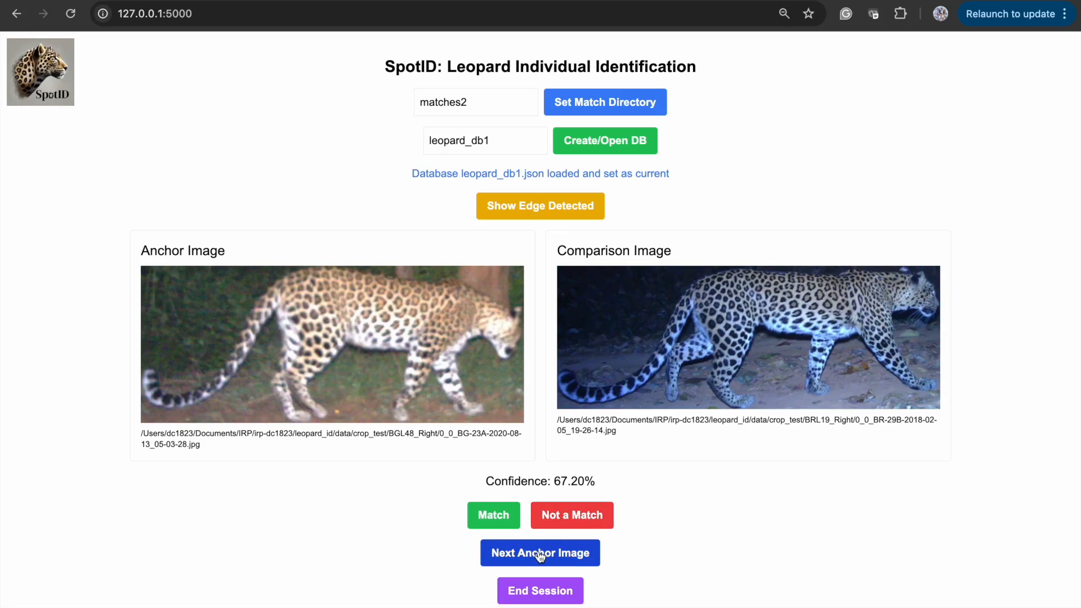
pyautogui.click(536, 559)
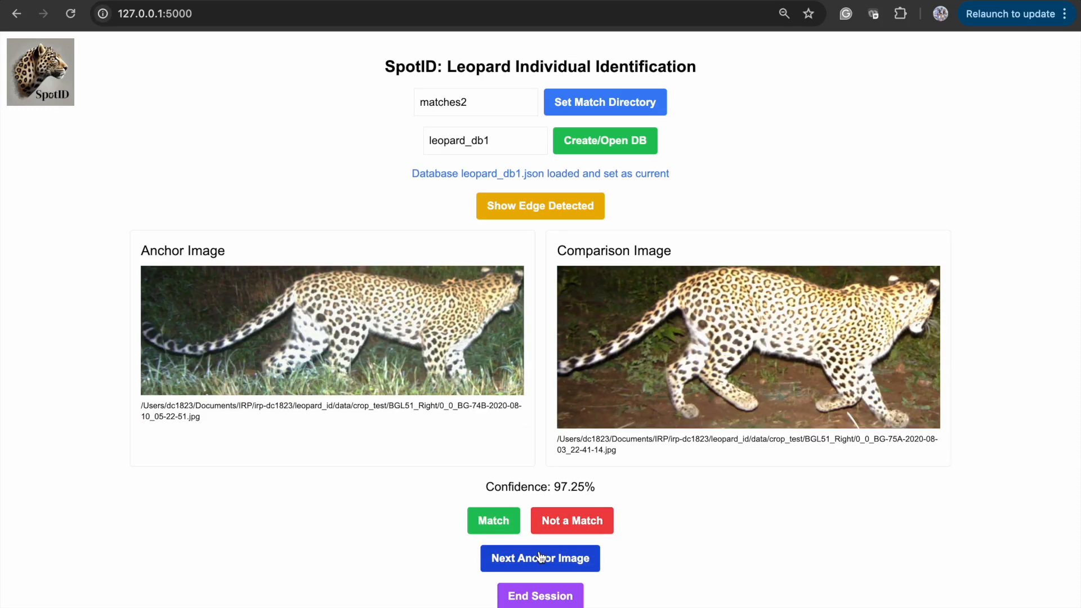
pyautogui.click(501, 529)
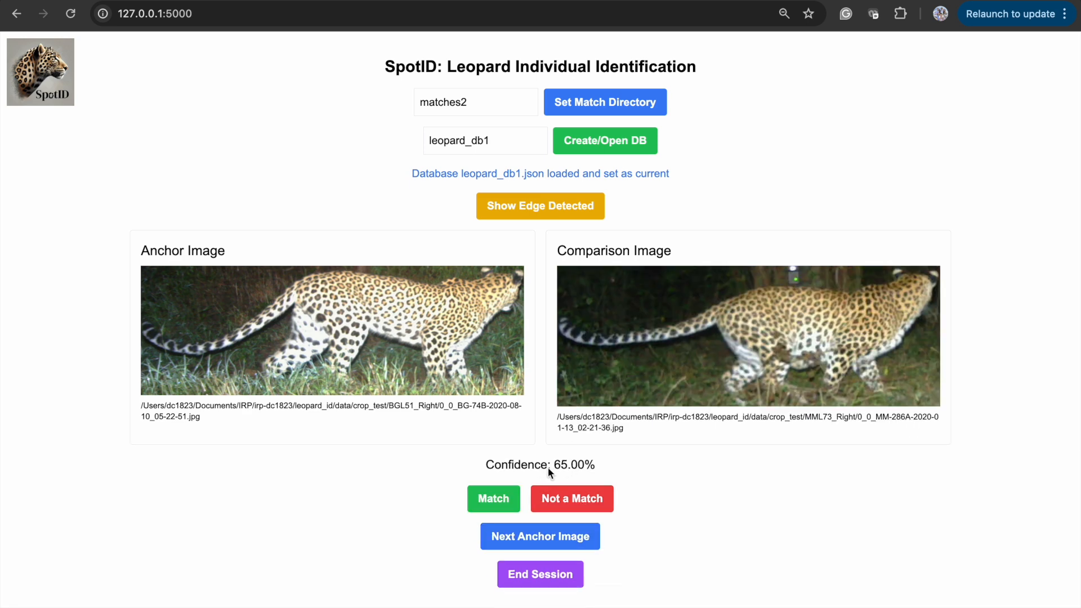
# Advance to the next anchor image and end the session to organize the final output in matches2.
pyautogui.click(501, 535)
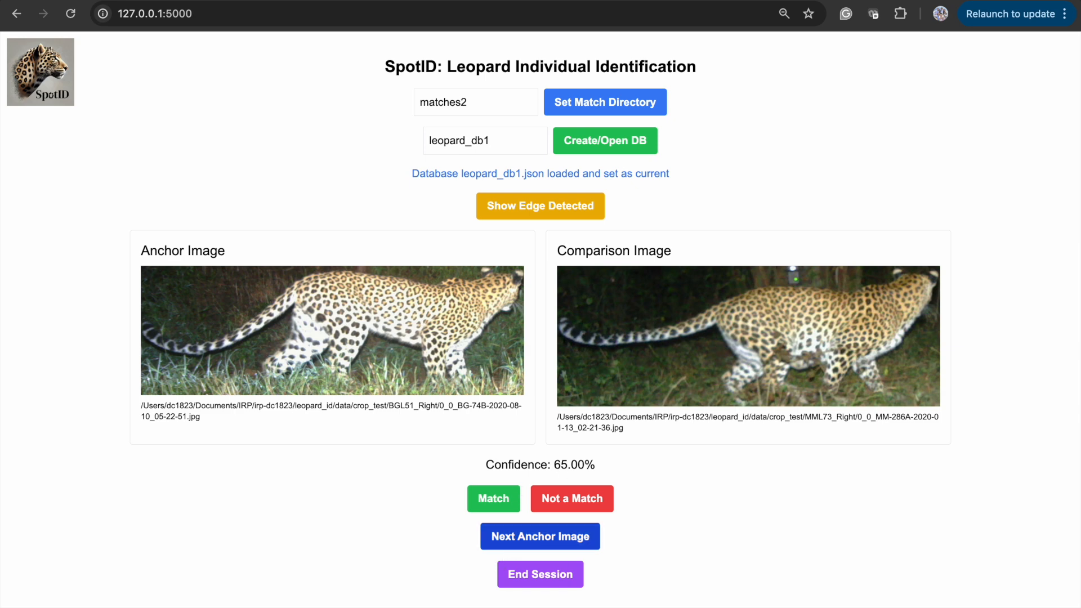
pyautogui.click(525, 575)
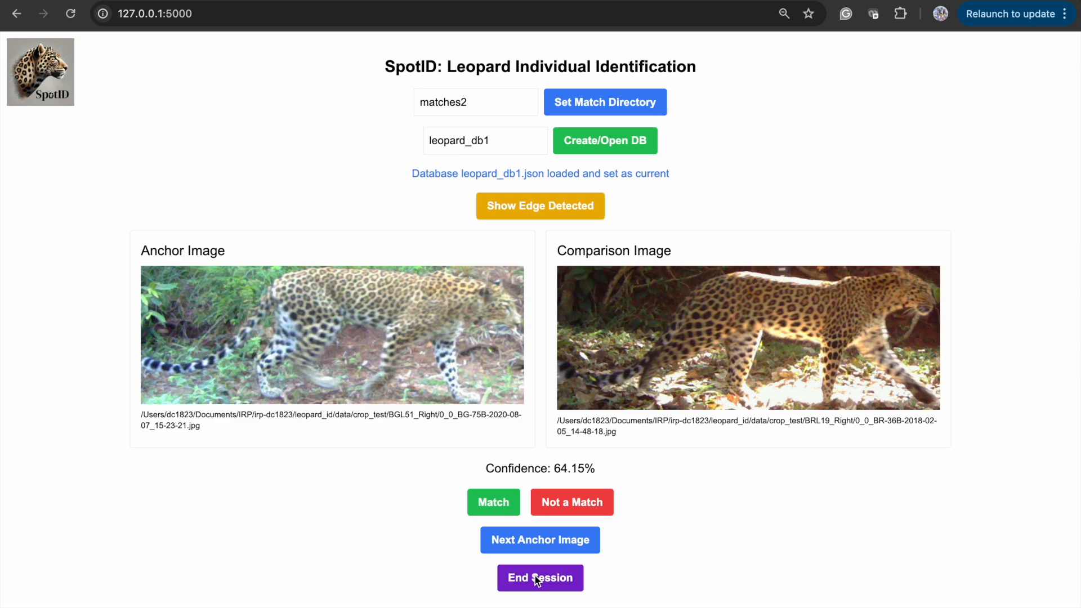
pyautogui.click(538, 580)
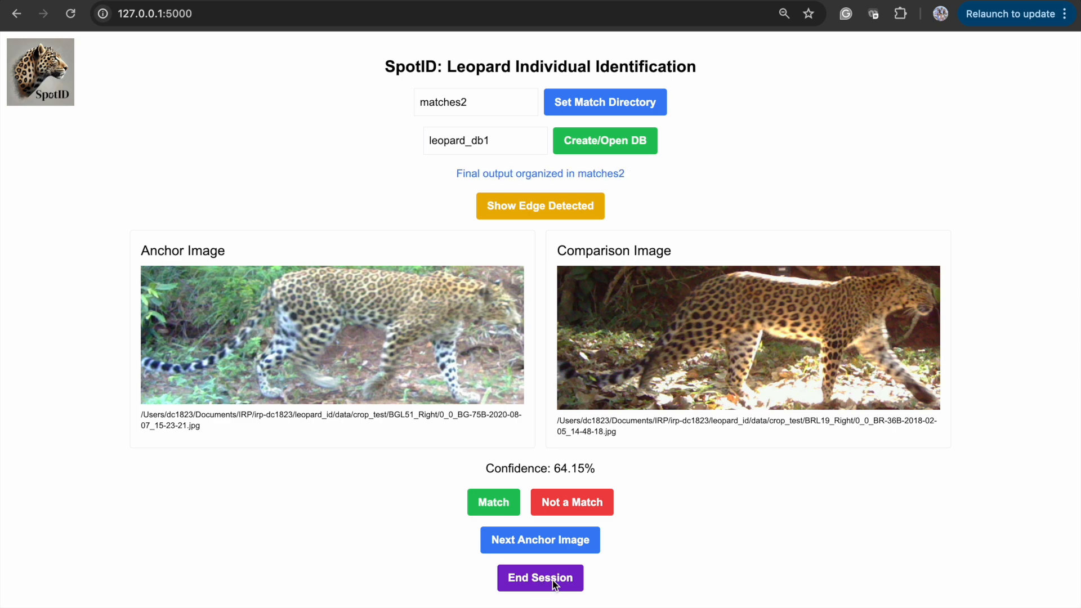